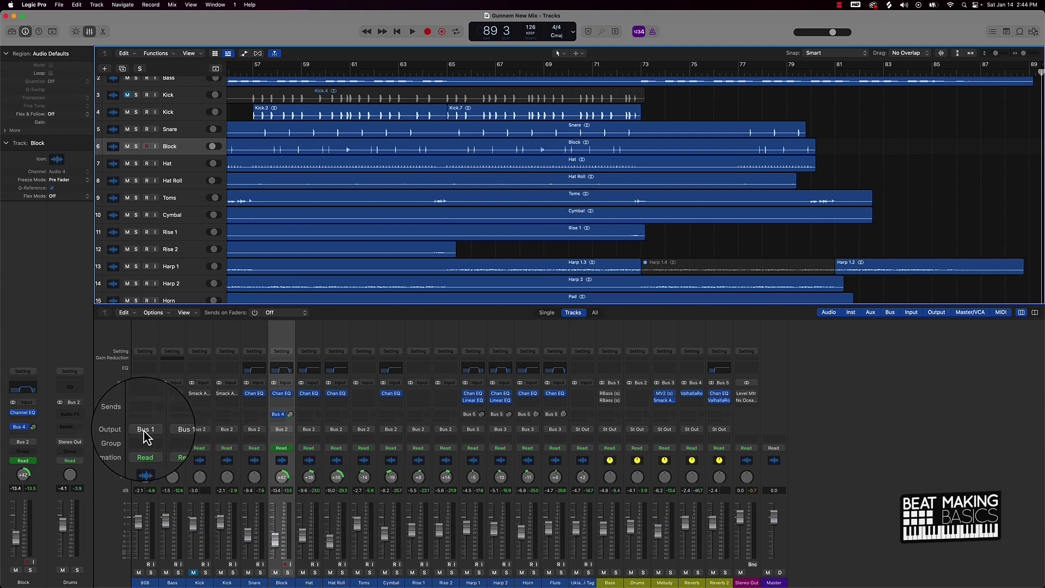
# Examine the mixer routing by selecting the 808 and Bass channels, the drum and instrument channels, and the Bass and Drums bus strips
pyautogui.click(163, 582)
pyautogui.keyDown('shift'); pyautogui.click(152, 583); pyautogui.keyUp('shift')
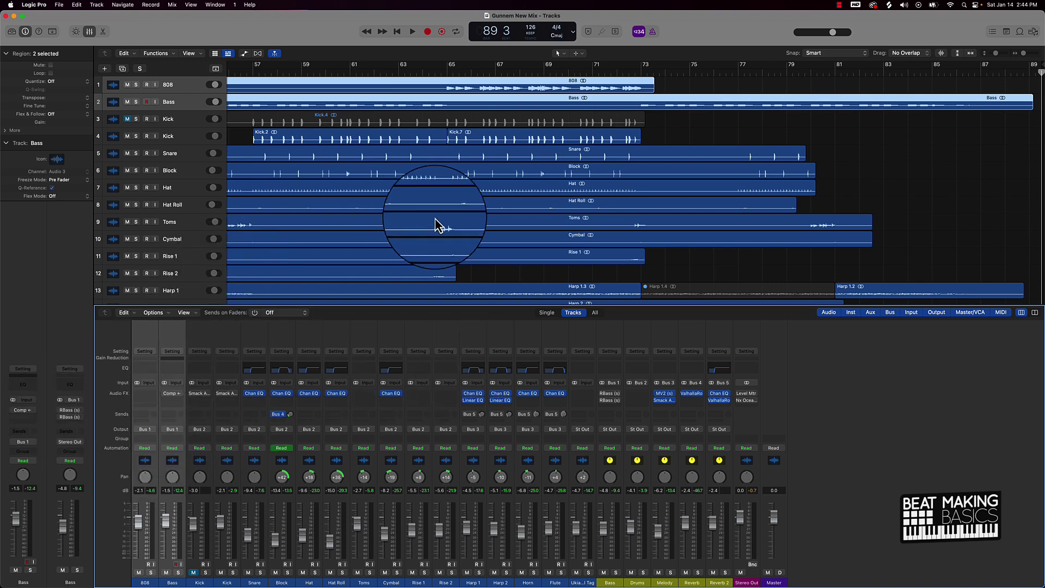
pyautogui.click(611, 569)
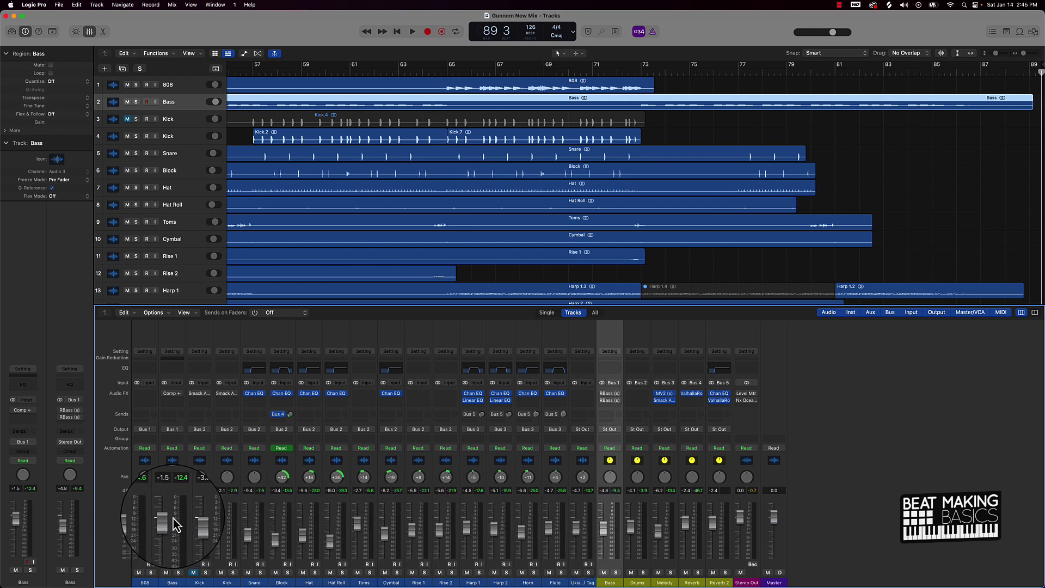
pyautogui.click(168, 566)
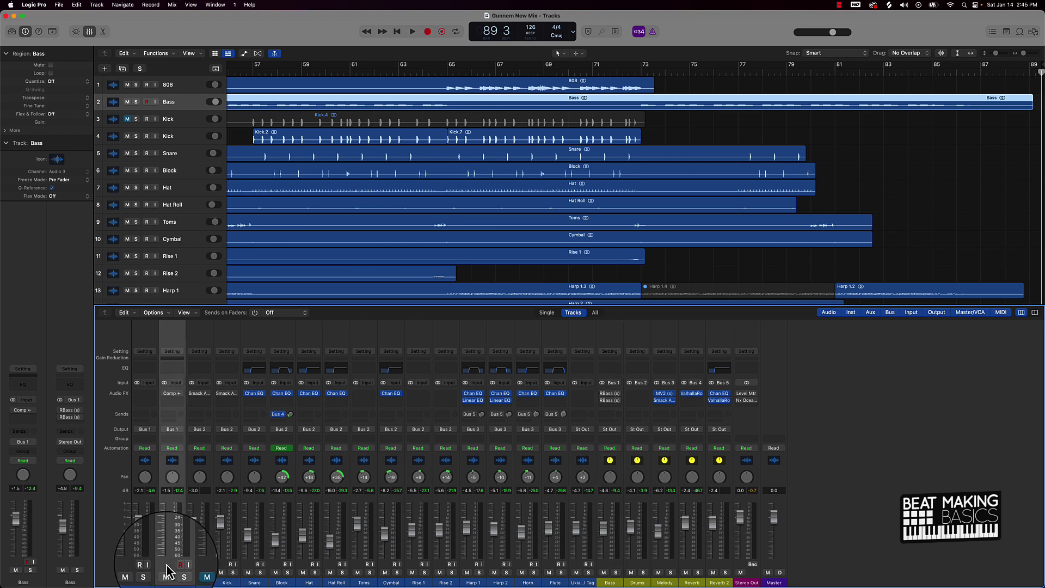
pyautogui.keyDown('shift'); pyautogui.click(140, 567); pyautogui.keyUp('shift')
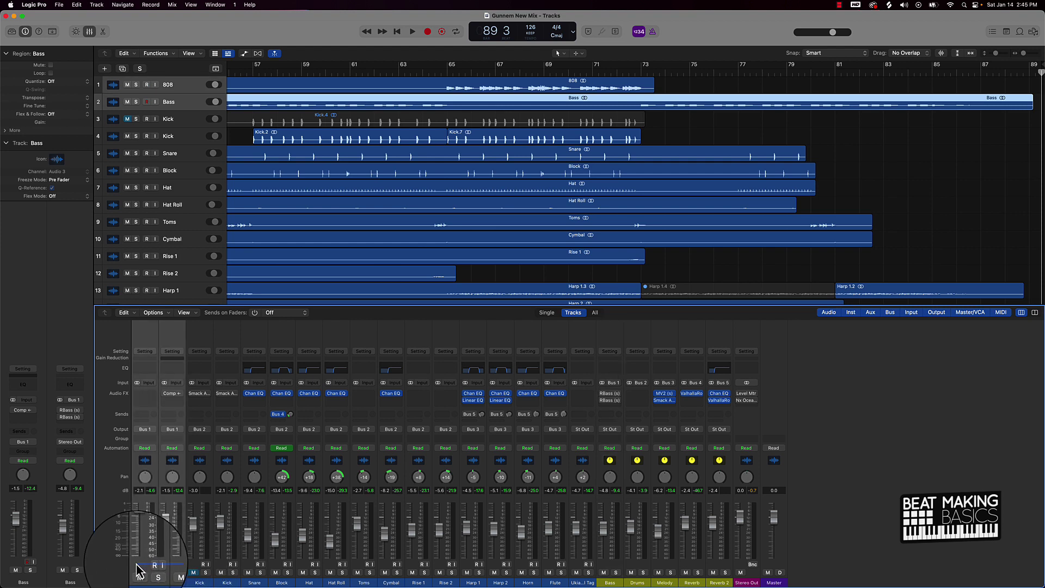
pyautogui.click(227, 569)
pyautogui.keyDown('shift'); pyautogui.click(249, 569); pyautogui.keyUp('shift')
pyautogui.moveTo(249, 570); pyautogui.dragTo(553, 571)
pyautogui.moveTo(172, 569); pyautogui.dragTo(145, 569)
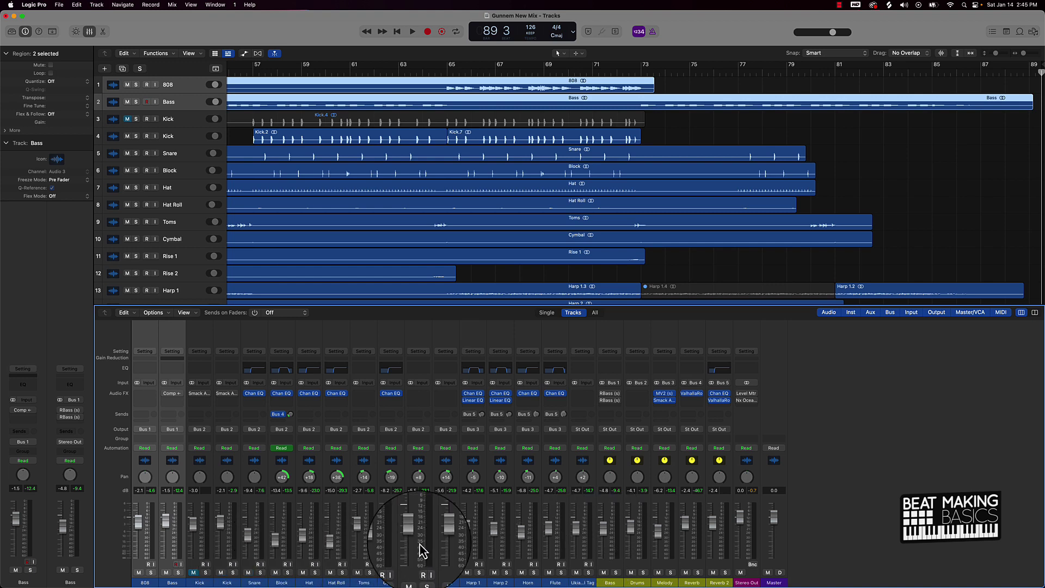
pyautogui.click(634, 550)
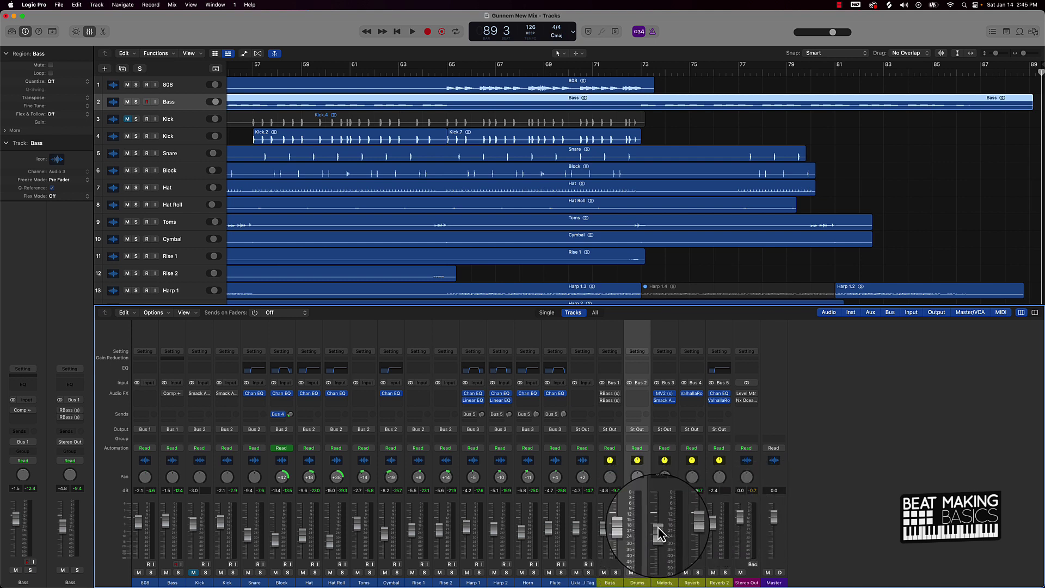
# Clear the mixer's peak readings and play the whole song from the beginning to bar 17 with the Stereo Out Level Meter open
pyautogui.click(753, 491)
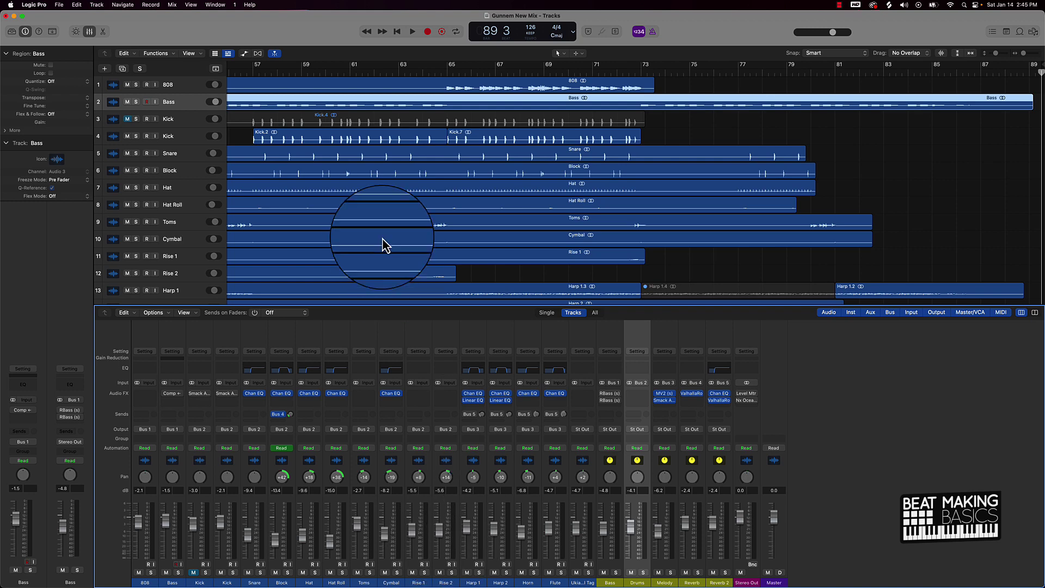
pyautogui.click(558, 278)
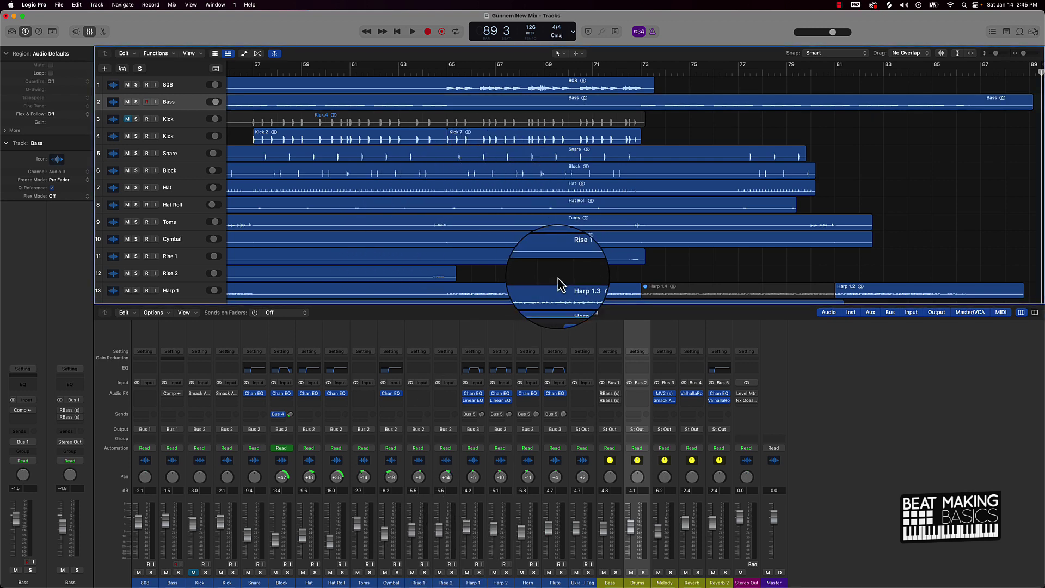
pyautogui.press('Return')
pyautogui.press('z')
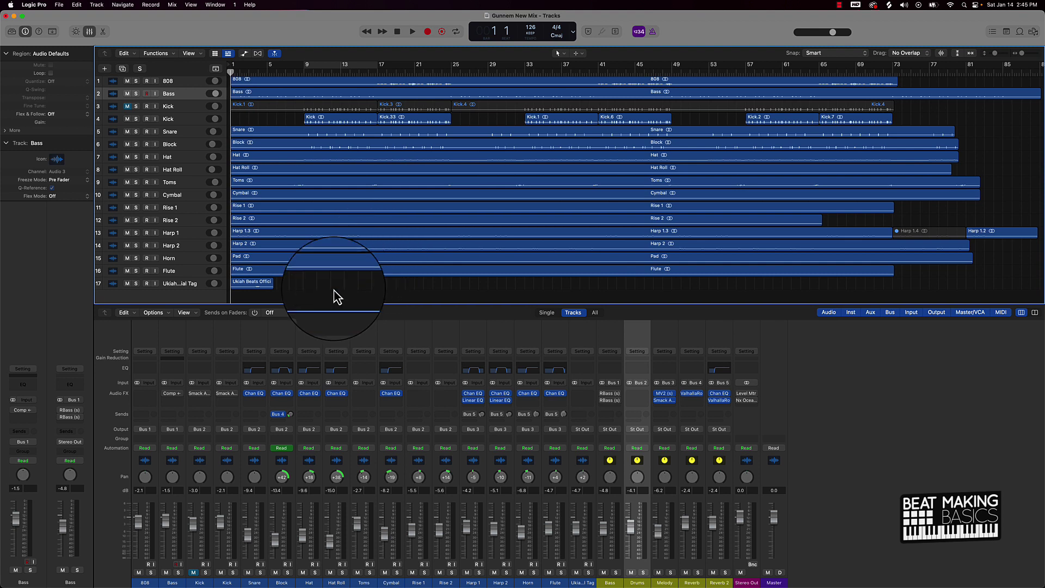
pyautogui.press('space')
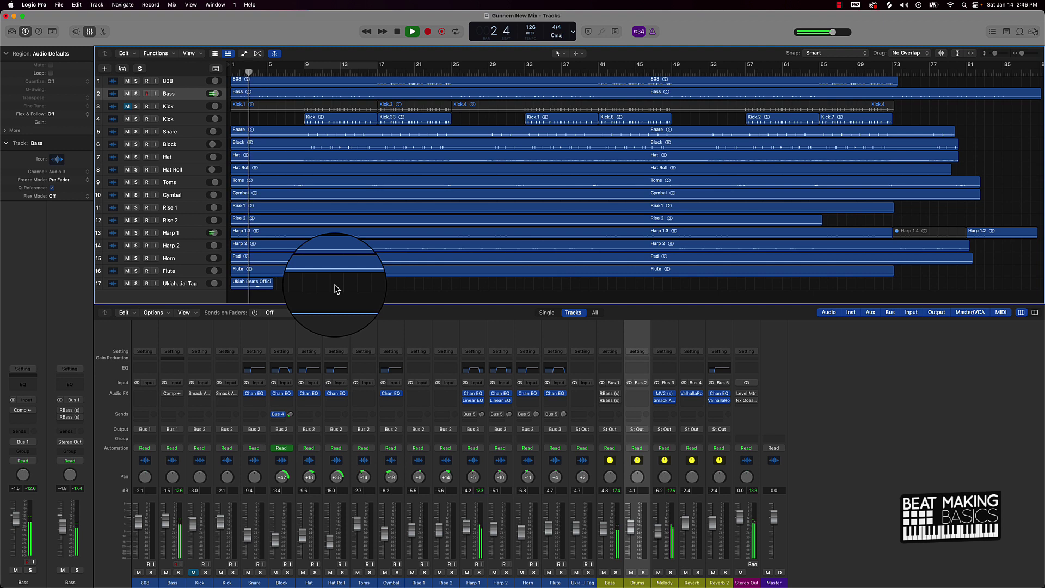
pyautogui.click(739, 395)
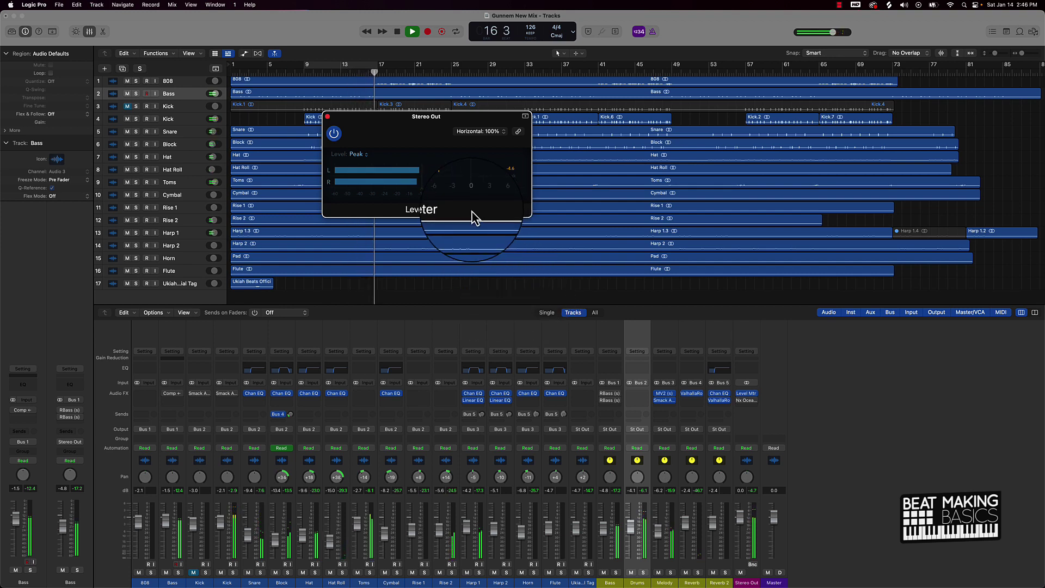
pyautogui.press('space')
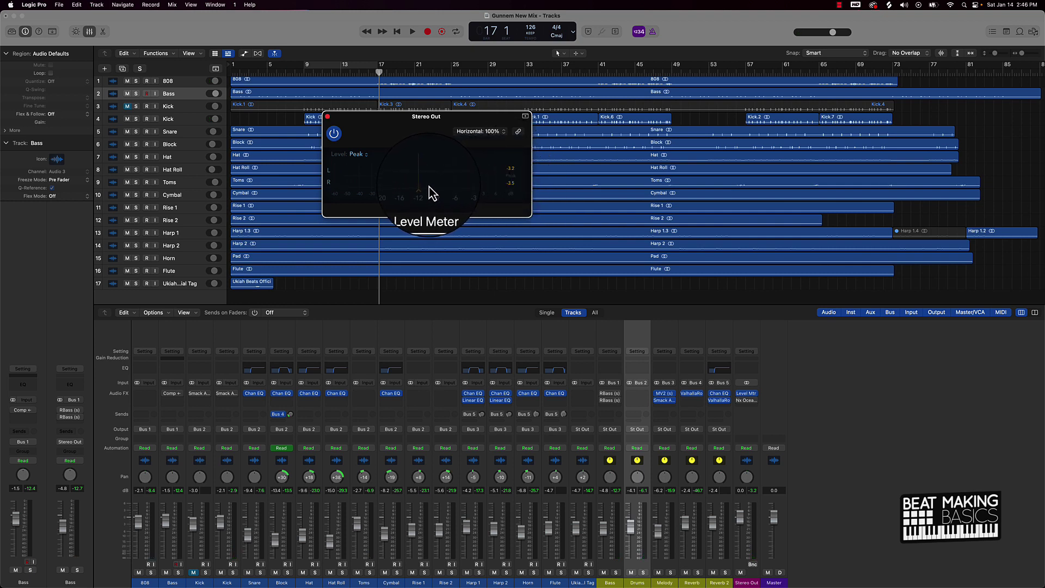
# Clear the peak readings and route every audio track channel, from 808 through the tag track, directly to Stereo Output
pyautogui.click(753, 491)
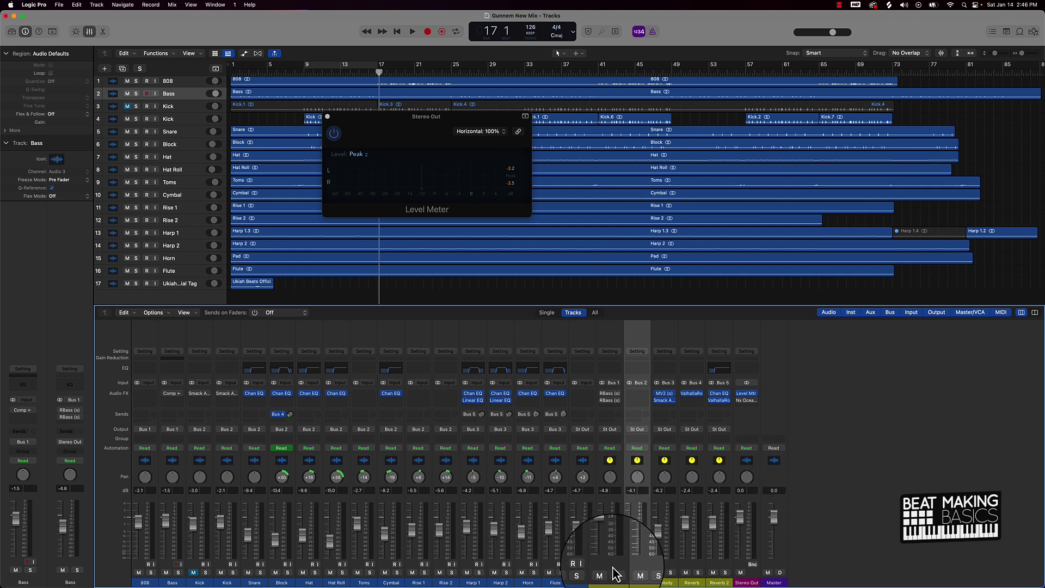
pyautogui.moveTo(613, 568); pyautogui.dragTo(718, 570)
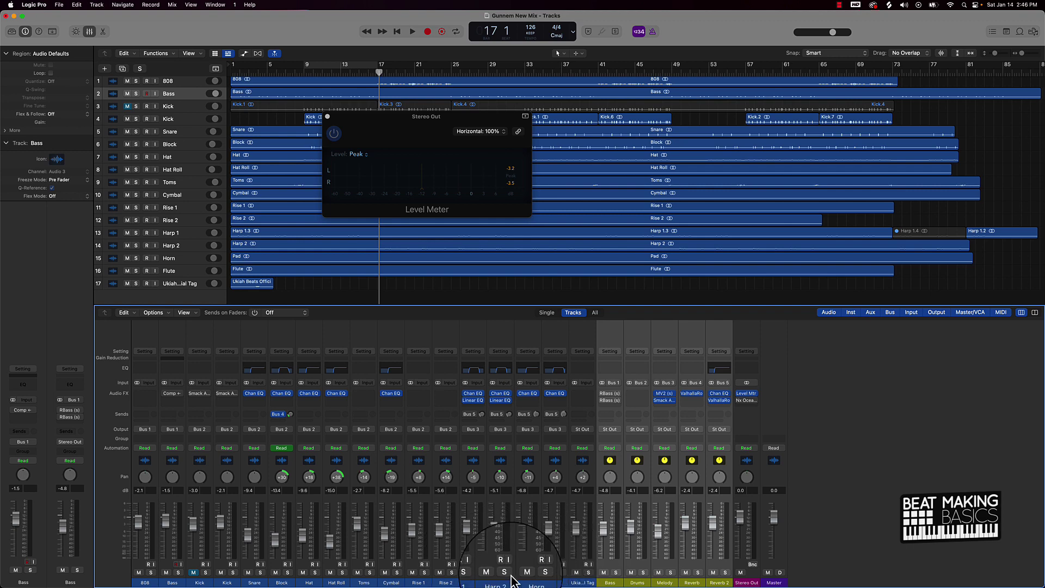
pyautogui.moveTo(583, 569); pyautogui.dragTo(142, 569)
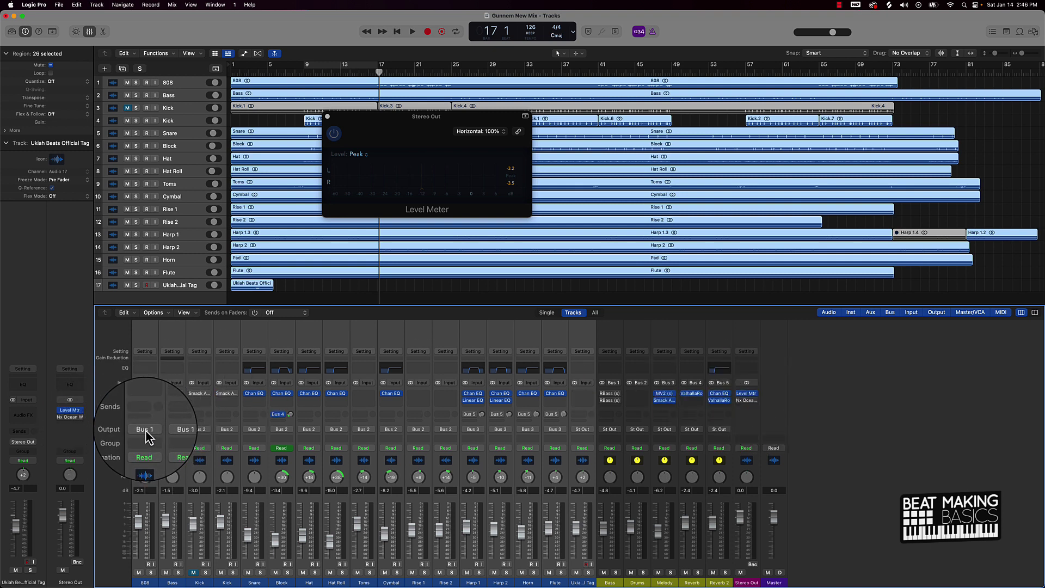
pyautogui.click(145, 429)
pyautogui.moveTo(176, 463)
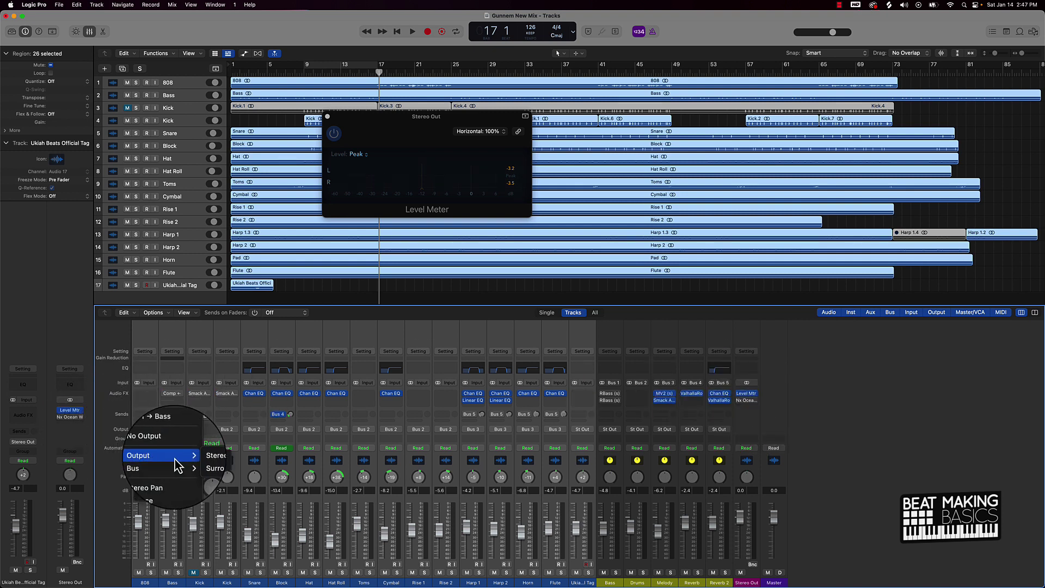
pyautogui.click(210, 457)
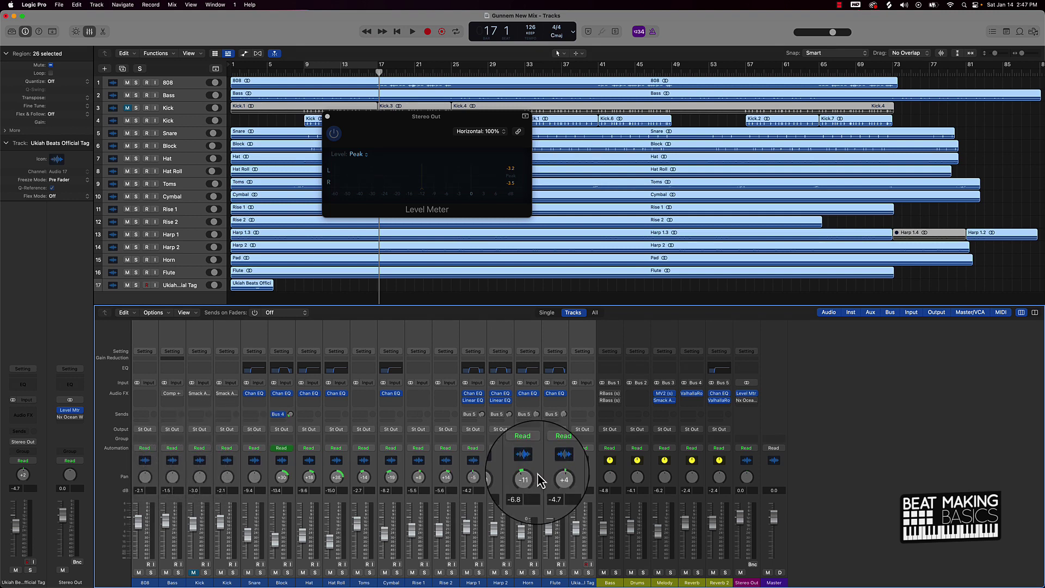
# Play the rerouted mix from the beginning to bar 17 to check the Stereo Out peaks, move the Level Meter aside and clear the peak readings
pyautogui.click(616, 572)
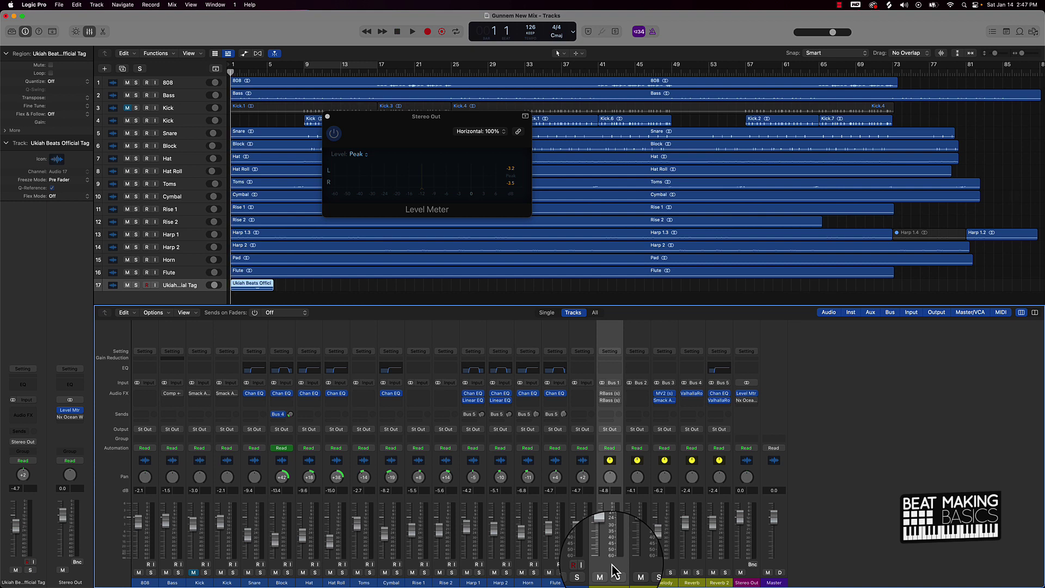
pyautogui.press('space')
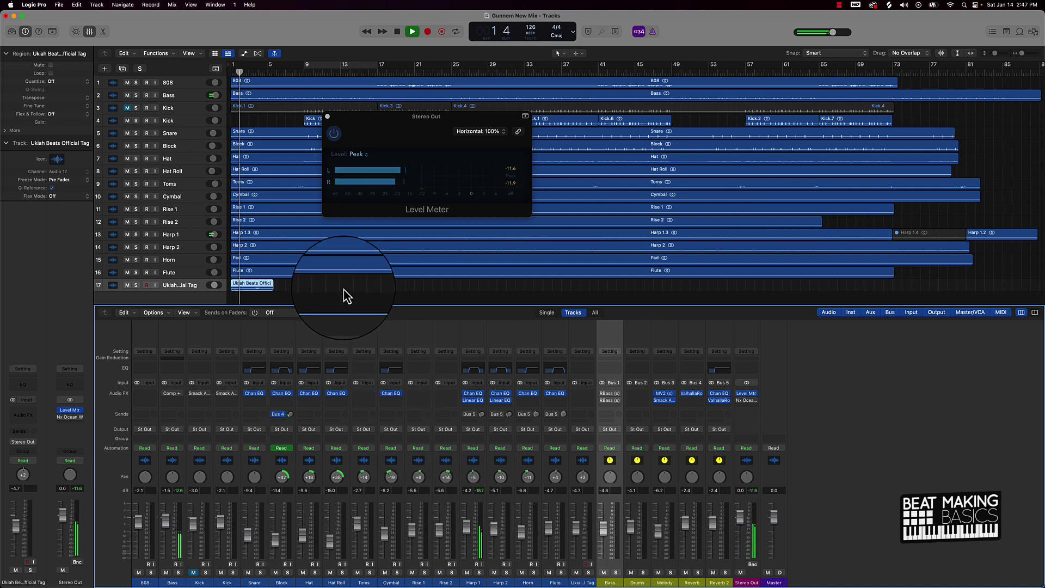
pyautogui.click(344, 290)
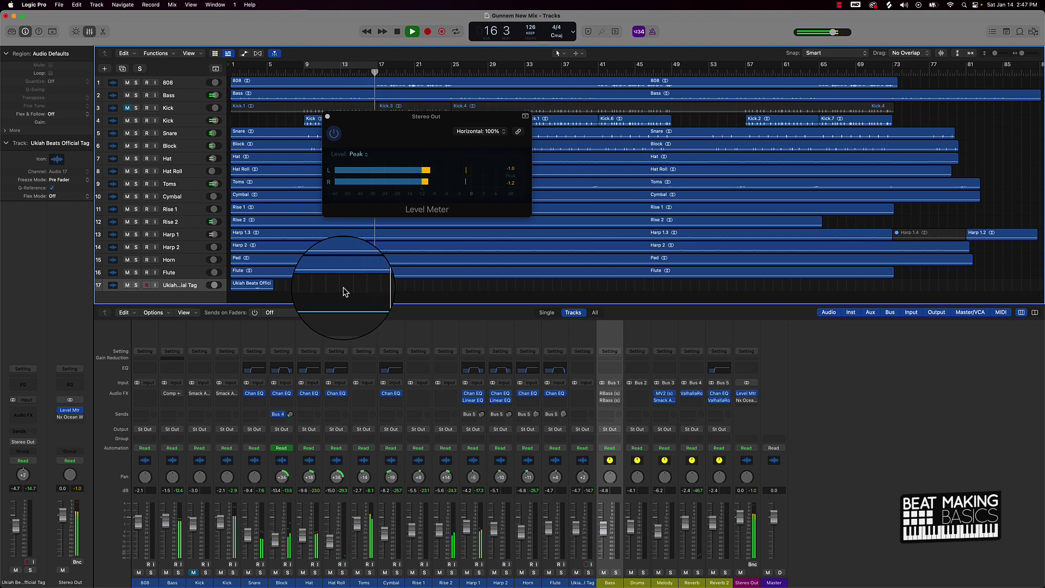
pyautogui.press('space')
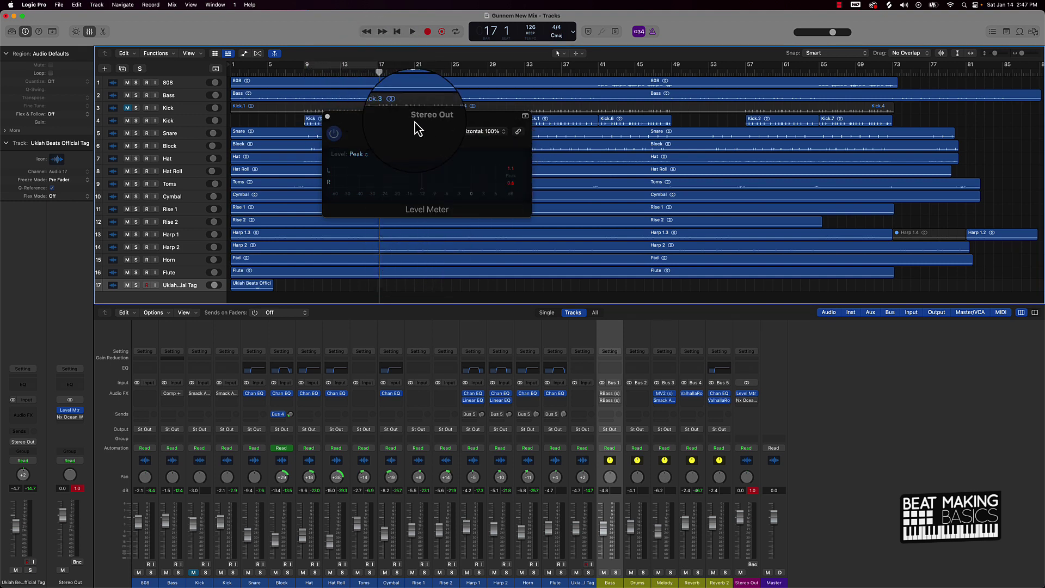
pyautogui.moveTo(415, 120); pyautogui.dragTo(497, 131)
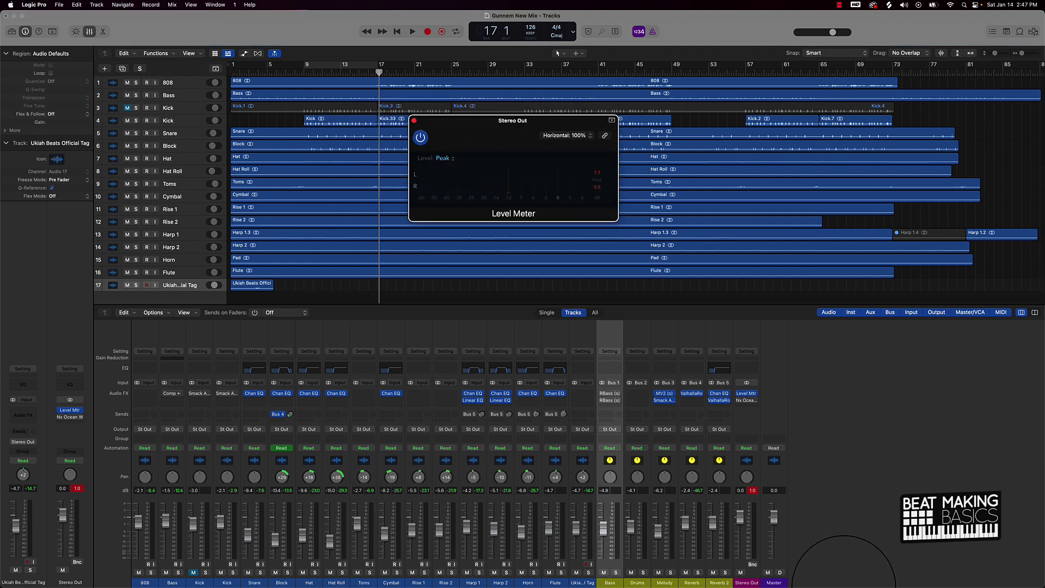
pyautogui.click(753, 492)
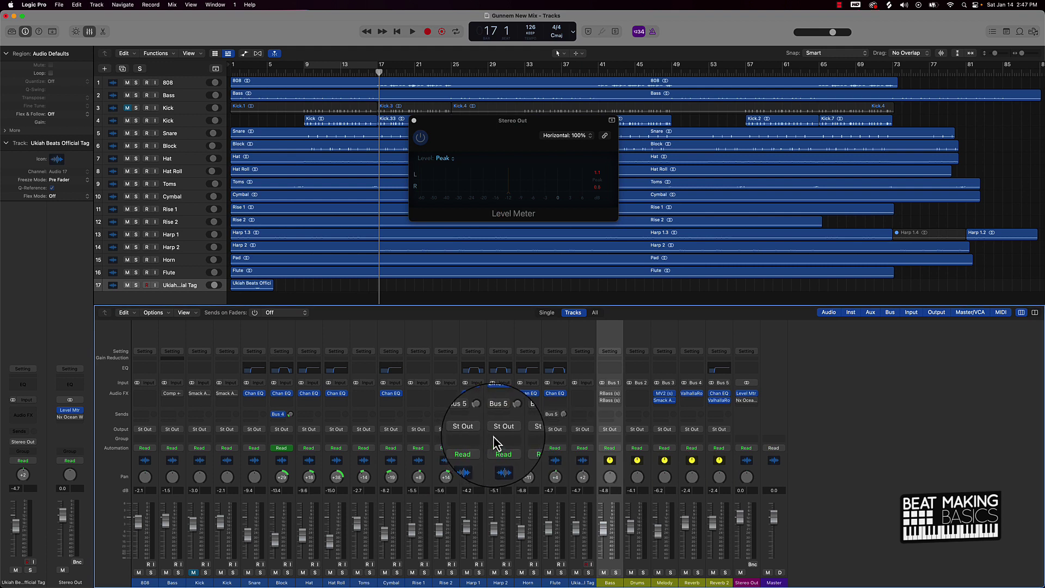
# Route the output of the 808 and Bass channels to the unused Bus 6
pyautogui.click(167, 567)
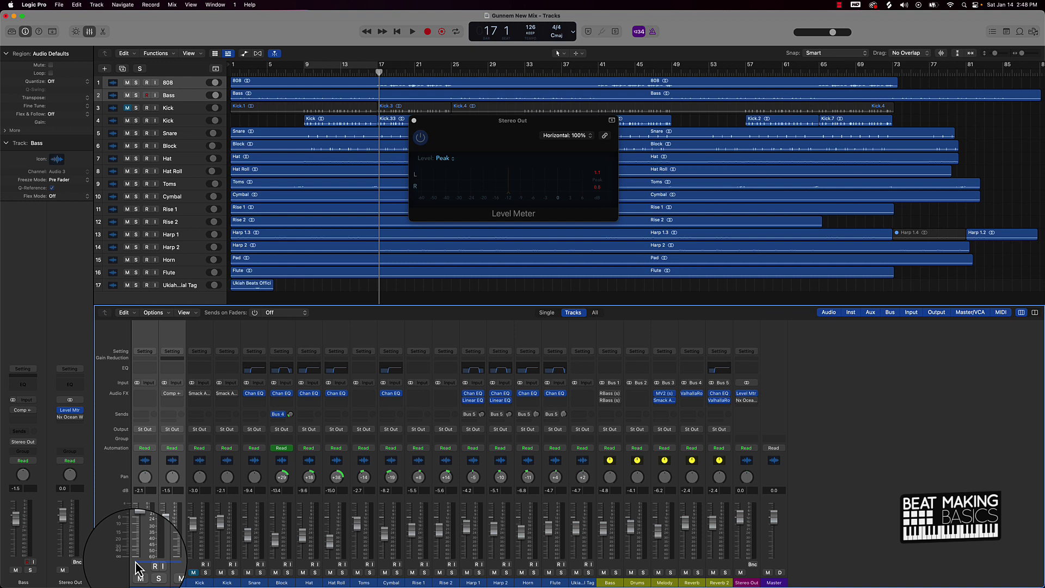
pyautogui.keyDown('shift'); pyautogui.click(136, 568); pyautogui.keyUp('shift')
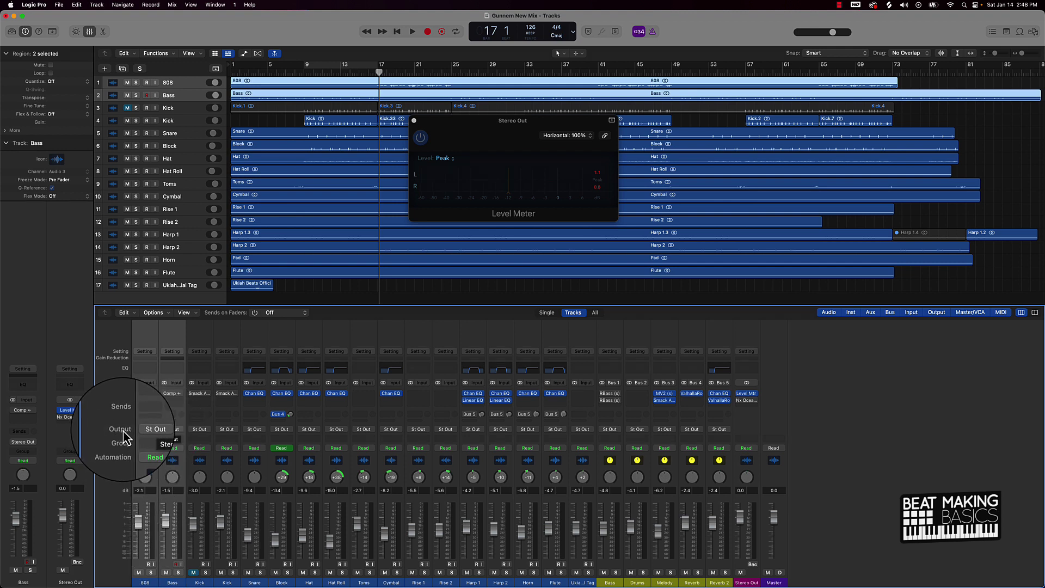
pyautogui.click(143, 429)
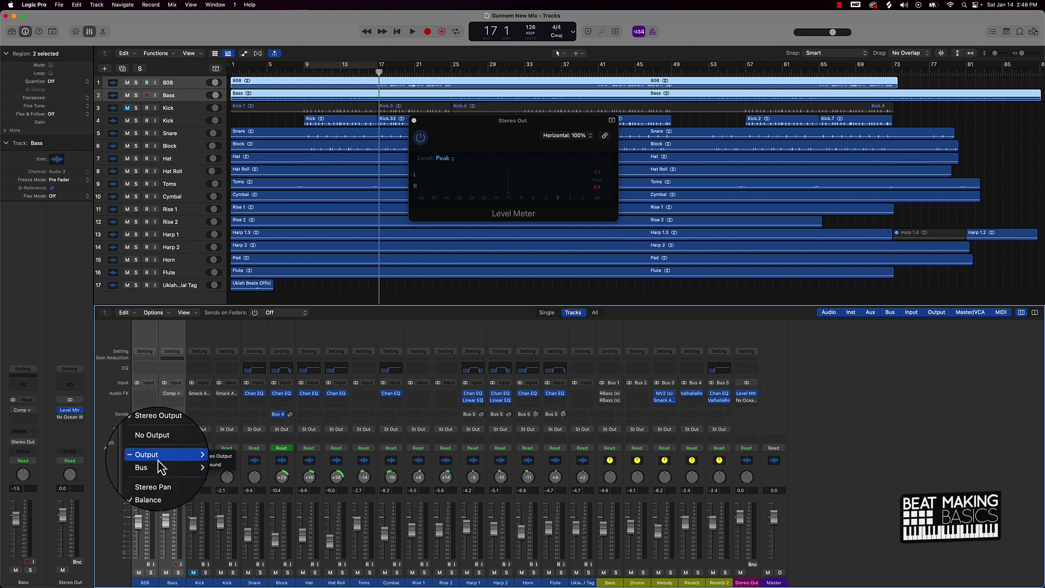
pyautogui.moveTo(158, 464)
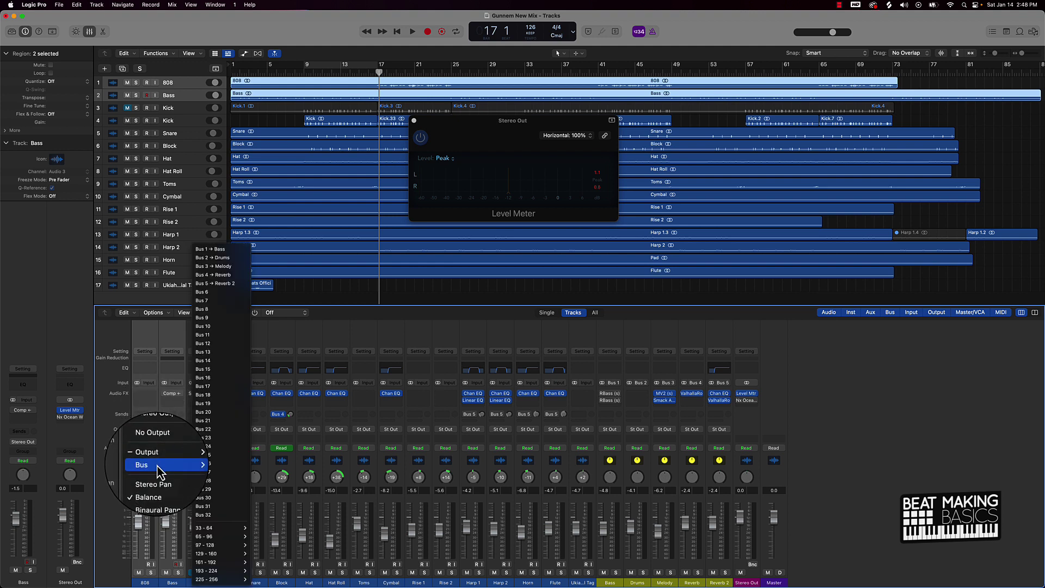
pyautogui.click(215, 293)
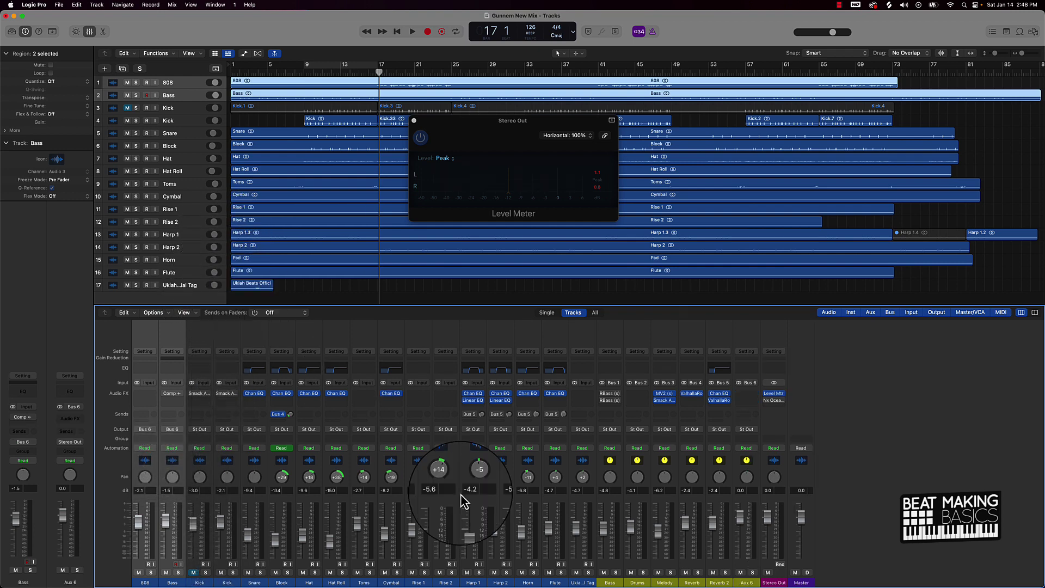
# Delete the Aux 6 channel strip despite its active bus routing
pyautogui.click(745, 583)
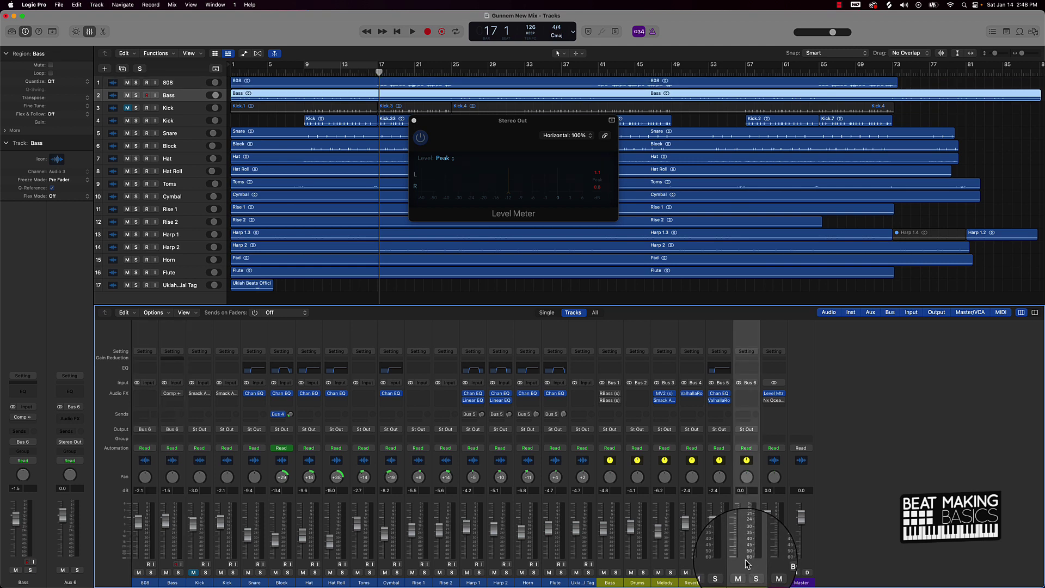
pyautogui.press('Delete')
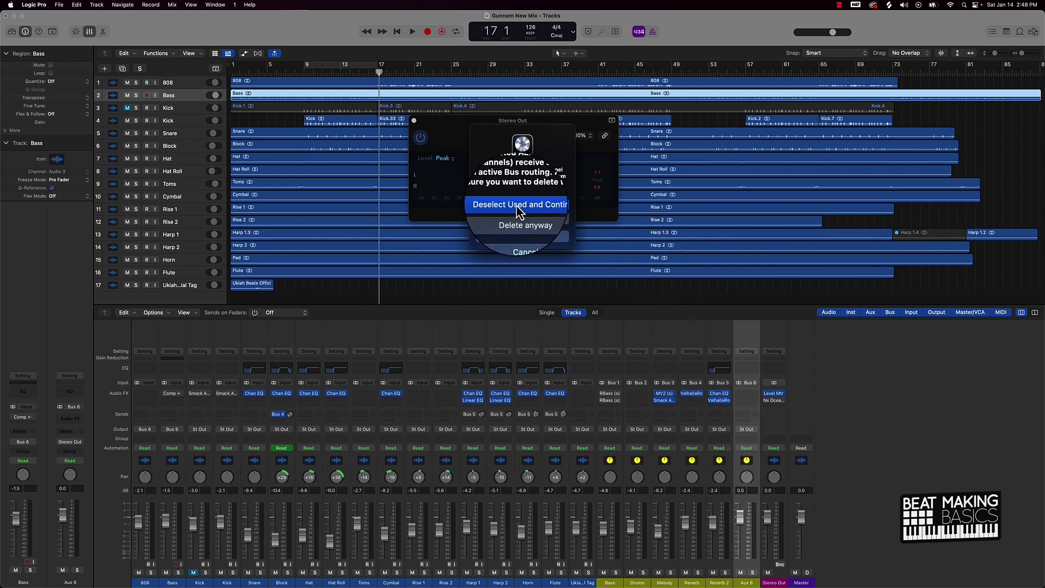
pyautogui.click(522, 220)
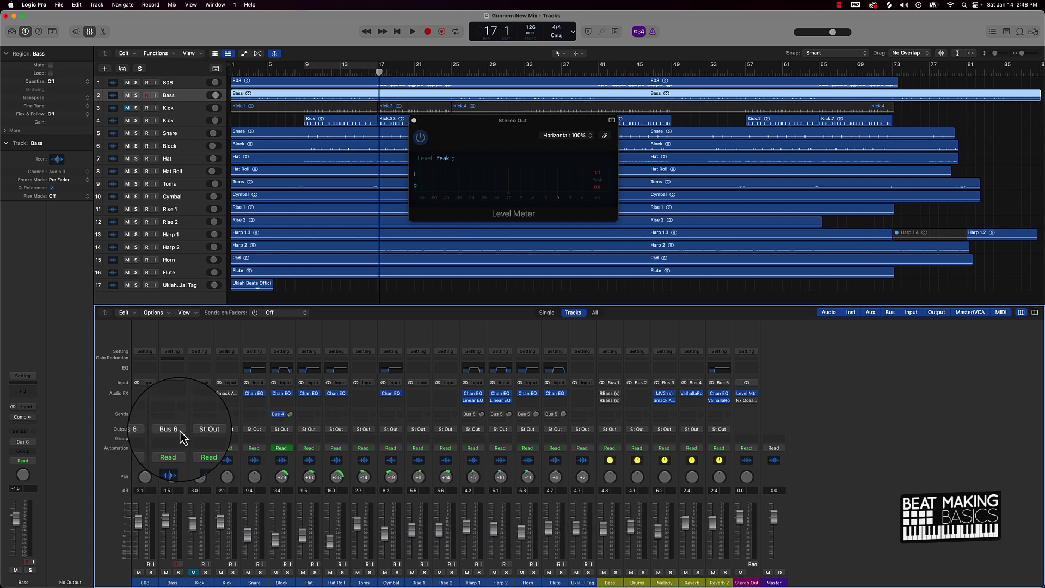
# Set the output of the 808 and Bass channels to Bus 1, the Bass bus
pyautogui.keyDown('shift'); pyautogui.click(156, 504); pyautogui.keyUp('shift')
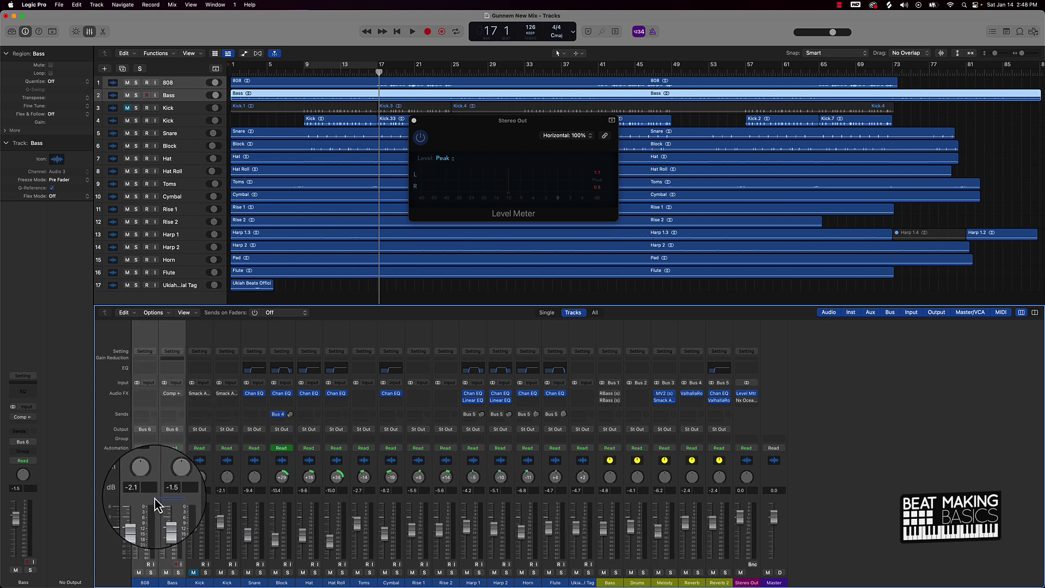
pyautogui.click(153, 430)
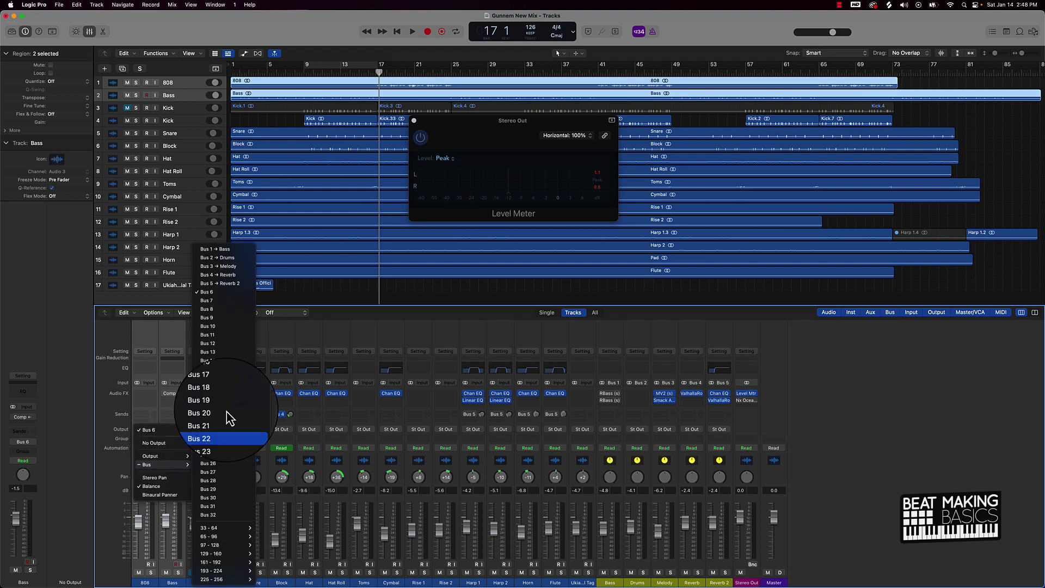
pyautogui.click(221, 247)
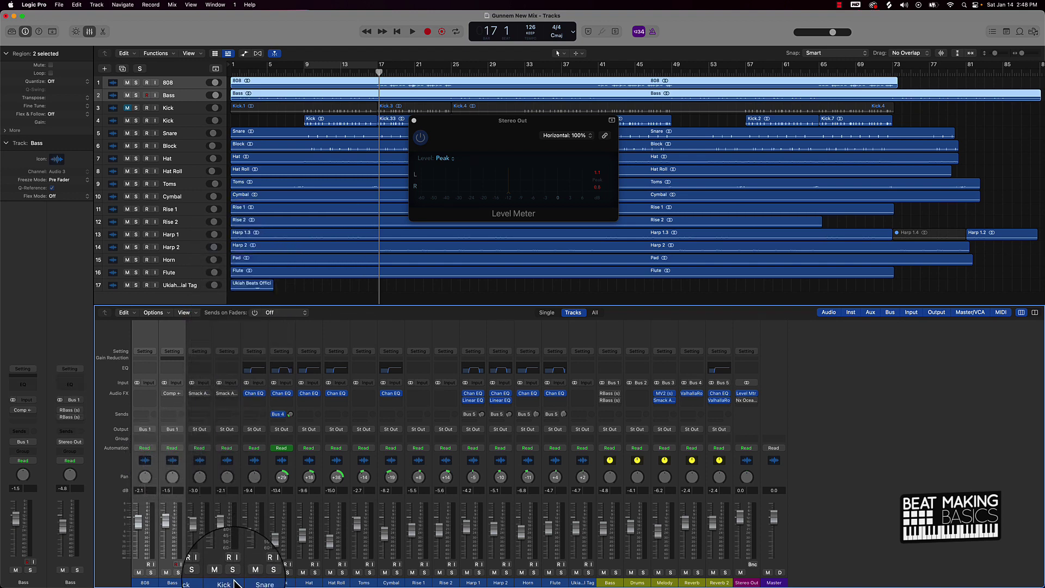
# Route the output of the drum channels, from the unmuted Kick through Rise 2, to Bus 2, the Drums bus
pyautogui.moveTo(230, 464); pyautogui.dragTo(447, 583)
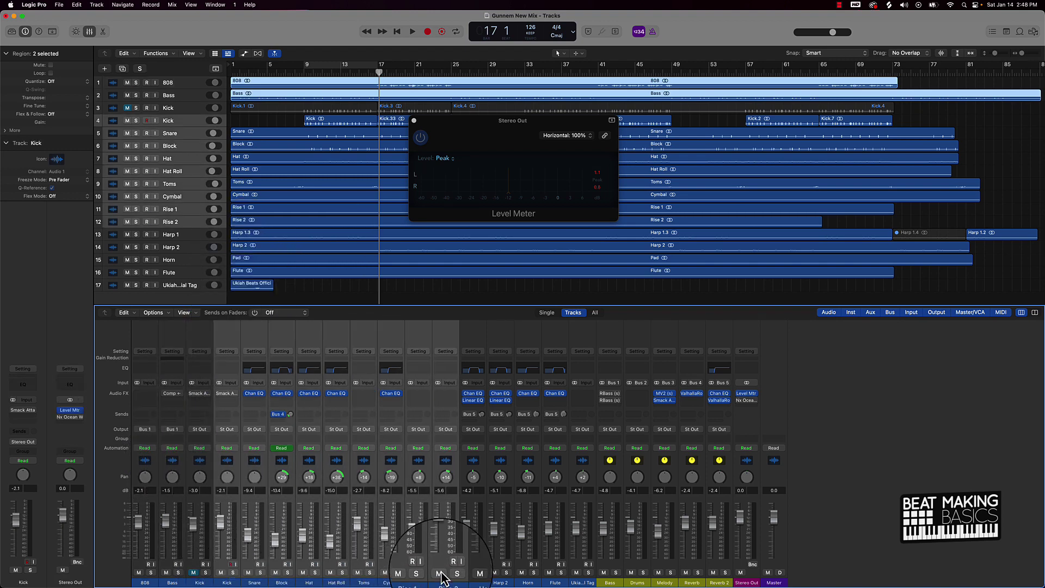
pyautogui.click(227, 429)
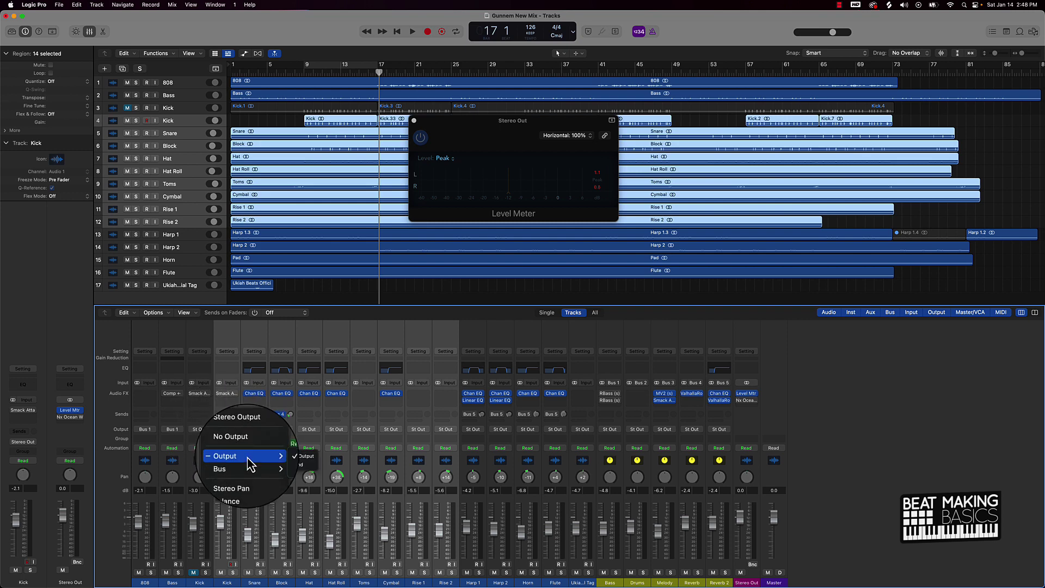
pyautogui.moveTo(234, 464)
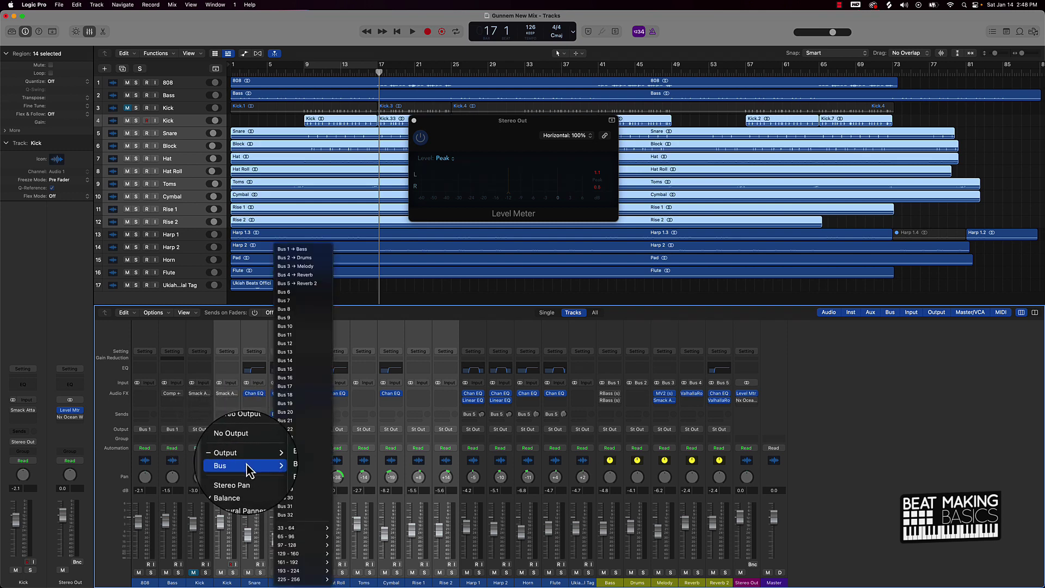
pyautogui.click(305, 268)
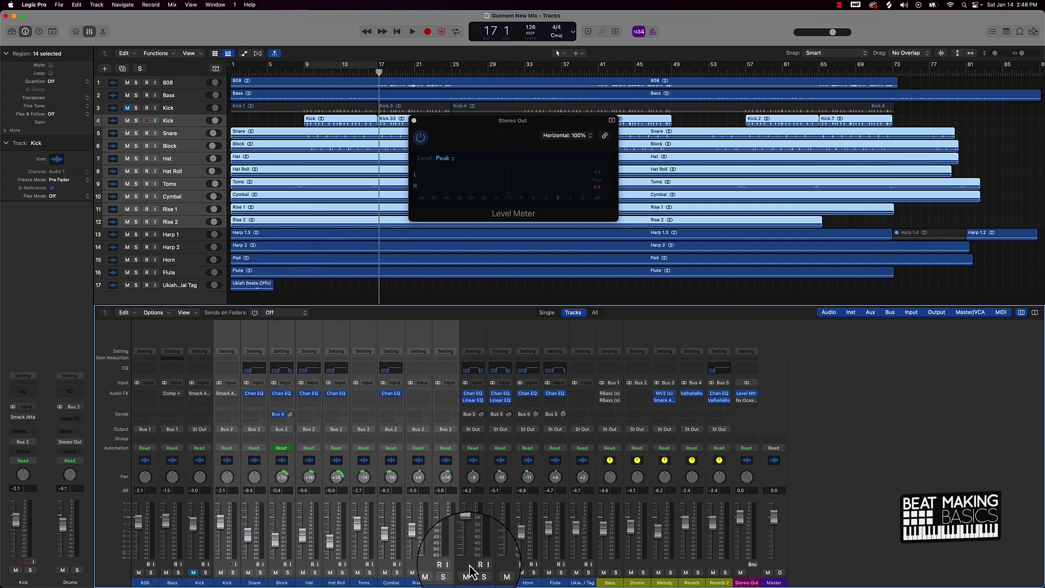
# Route the output of the Harp 1, Harp 2, Horn and Flute channels to Bus 3, the Melody bus
pyautogui.moveTo(467, 581); pyautogui.dragTo(555, 580)
pyautogui.click(477, 432)
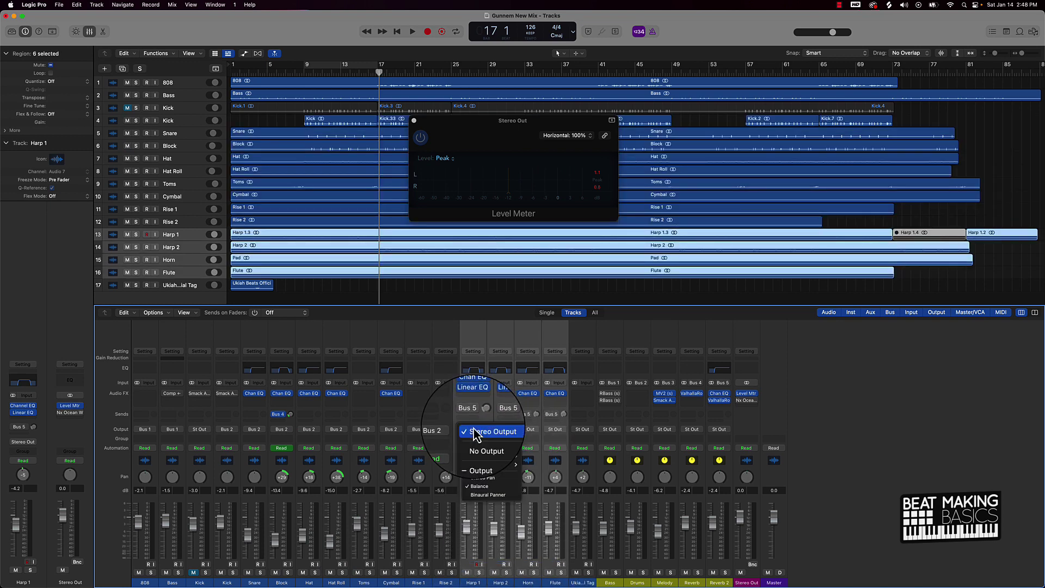
pyautogui.moveTo(496, 468)
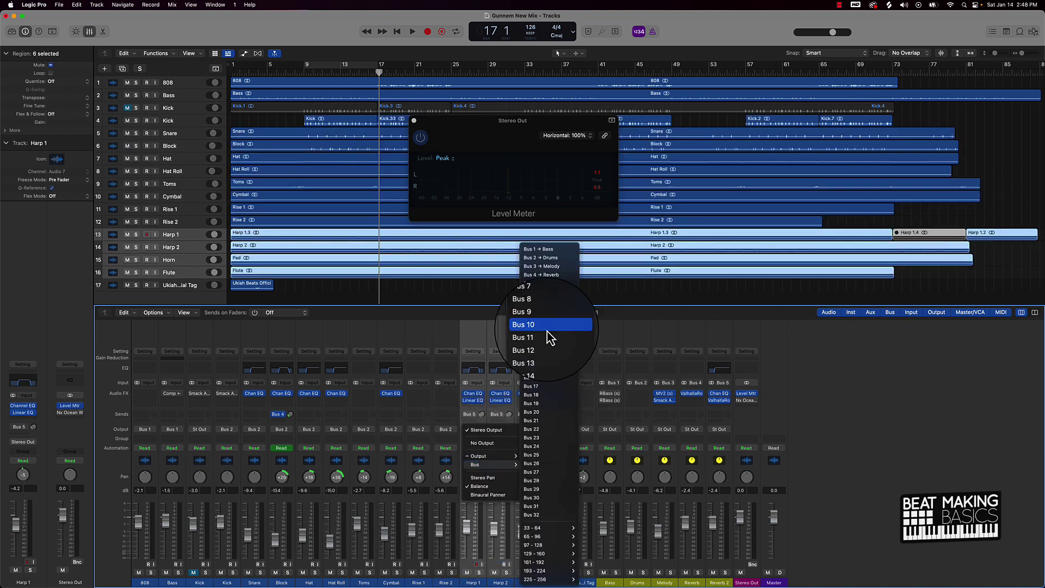
pyautogui.click(554, 265)
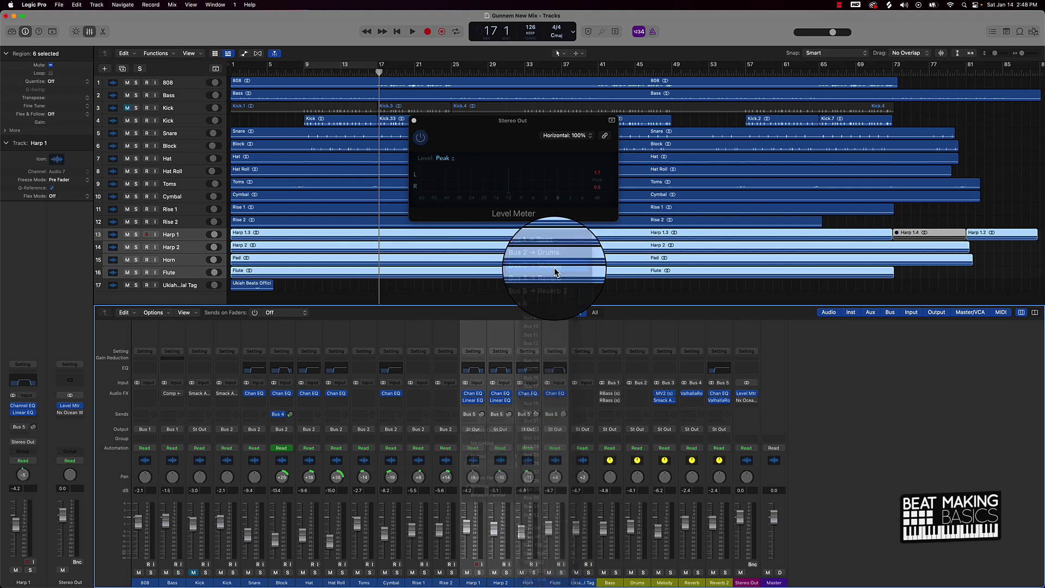
pyautogui.click(603, 563)
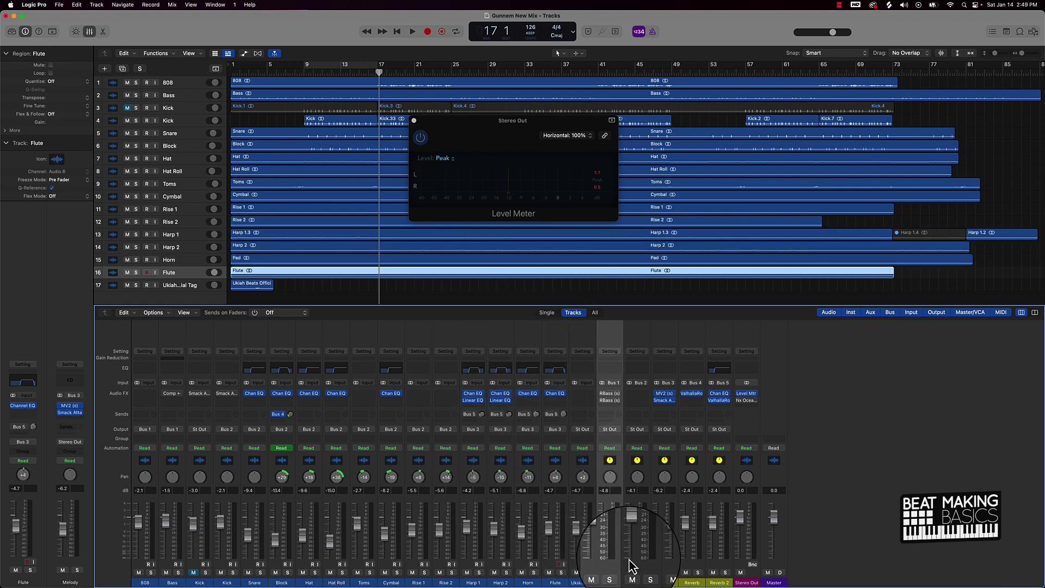
pyautogui.keyDown('shift'); pyautogui.click(667, 563); pyautogui.keyUp('shift')
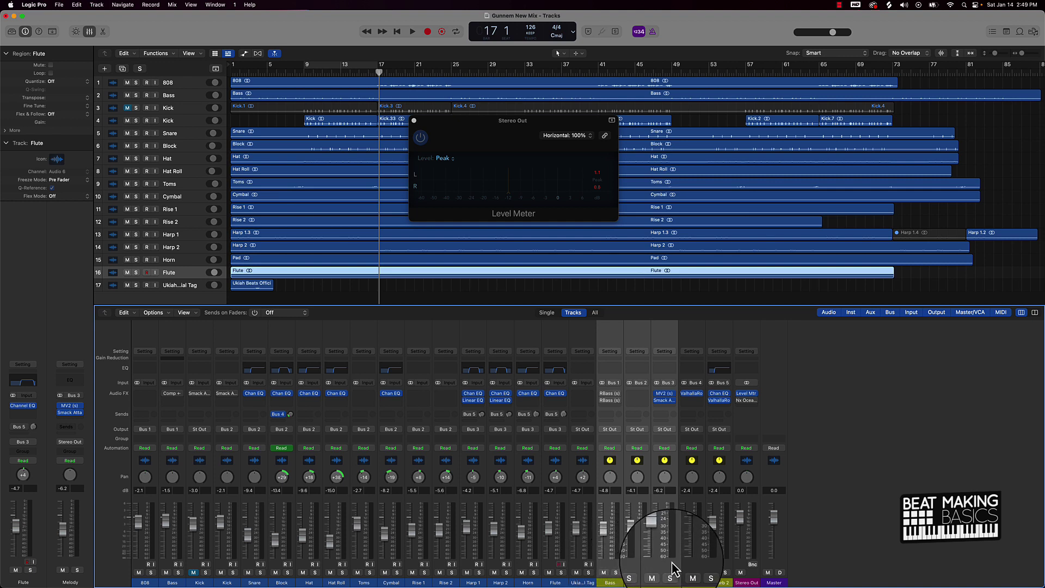
pyautogui.click(660, 544)
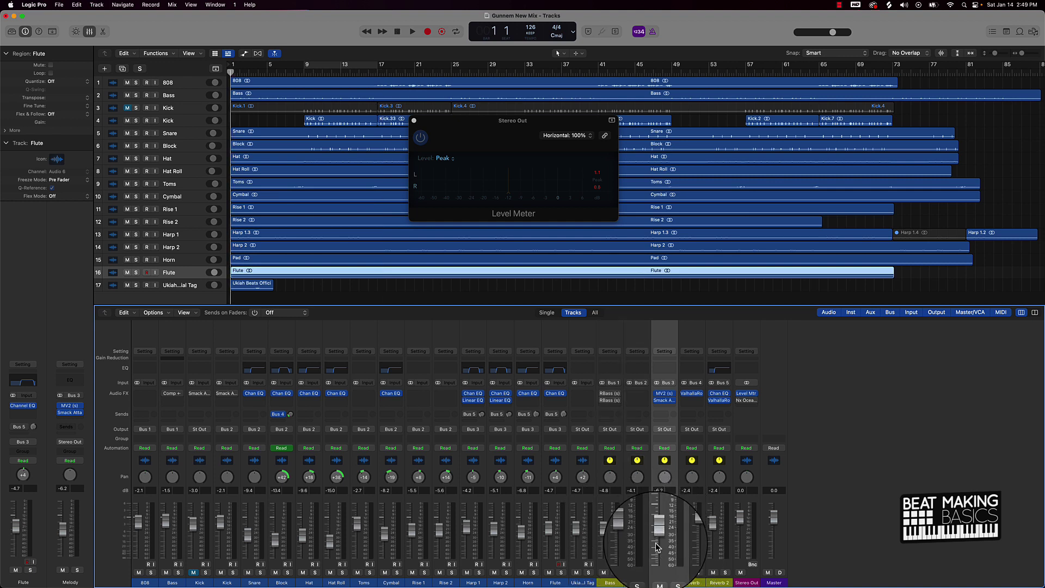
# Play the bused mix from the beginning to bar 31 to check the Stereo Out peaks, and close the Level Meter
pyautogui.press('space')
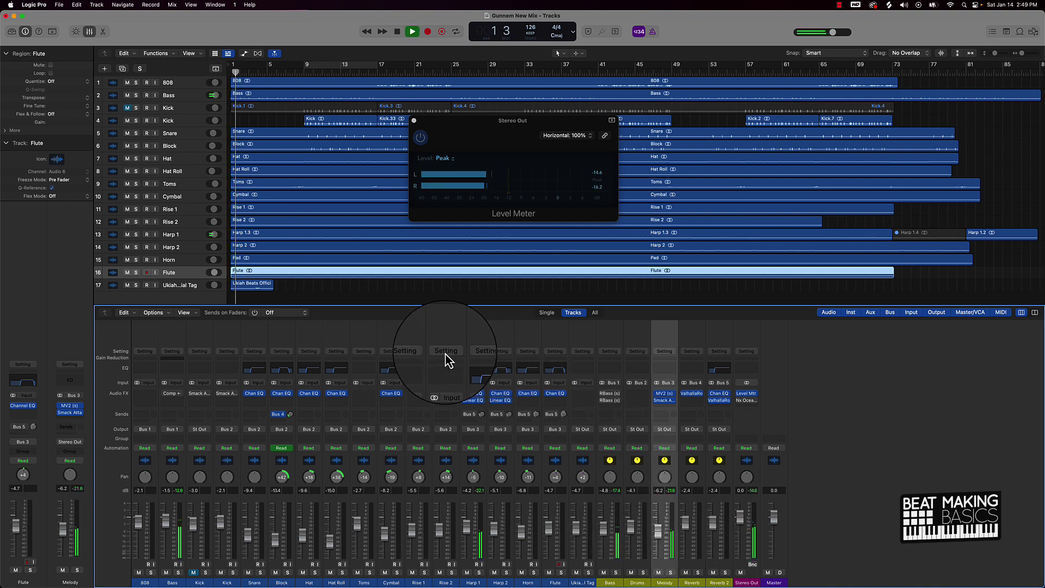
pyautogui.click(437, 292)
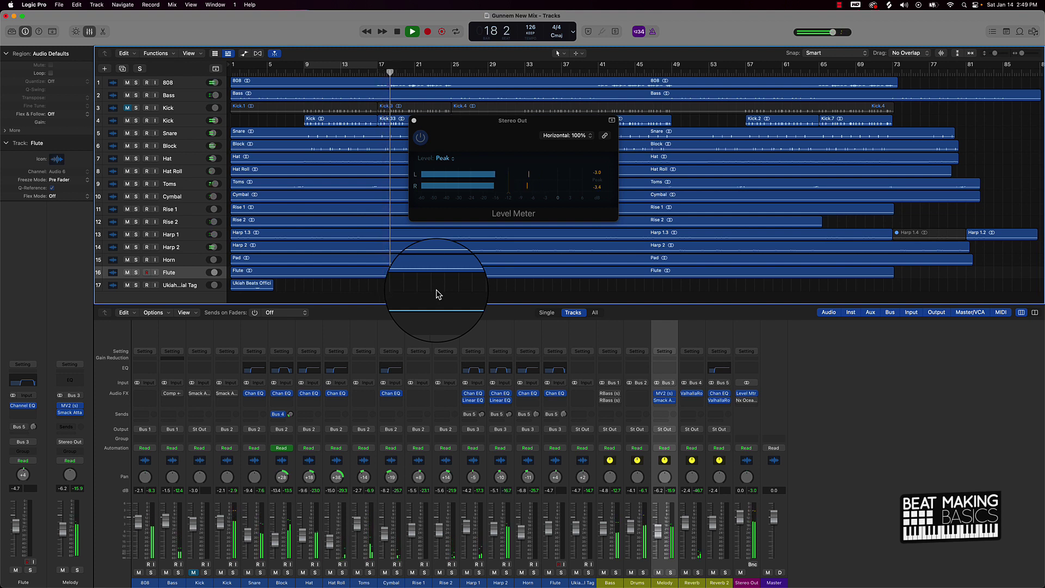
pyautogui.moveTo(506, 133); pyautogui.dragTo(590, 152)
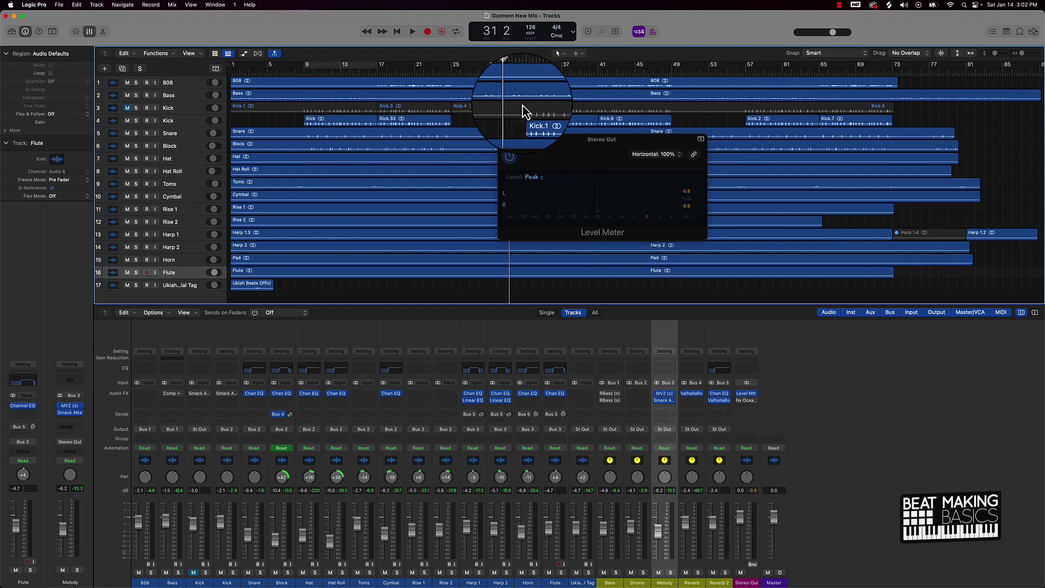
pyautogui.click(501, 141)
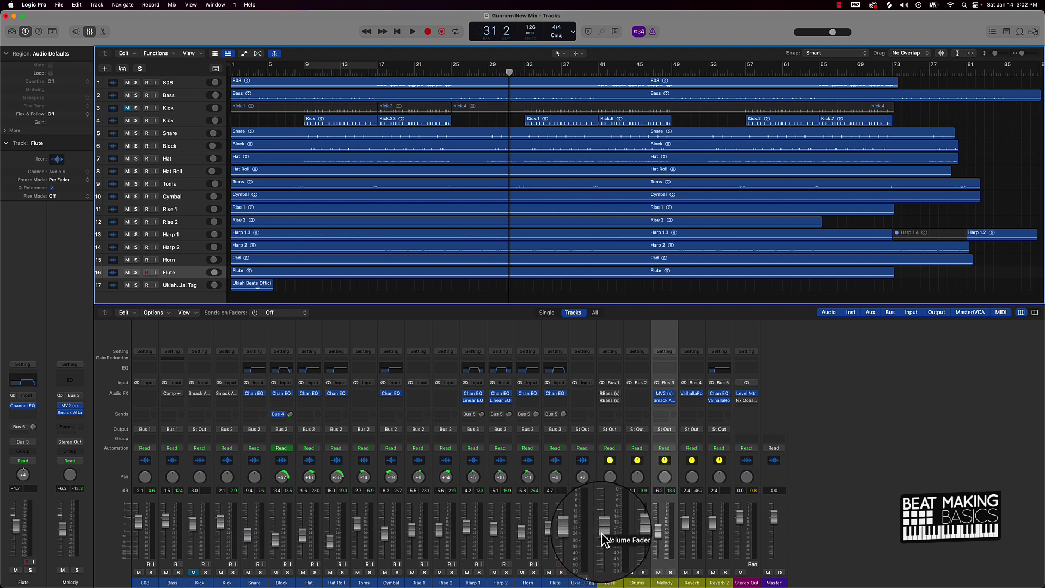
# Open the MV2 and Smack Attack plug-ins on the Melody bus to examine their settings, and close both windows
pyautogui.click(603, 555)
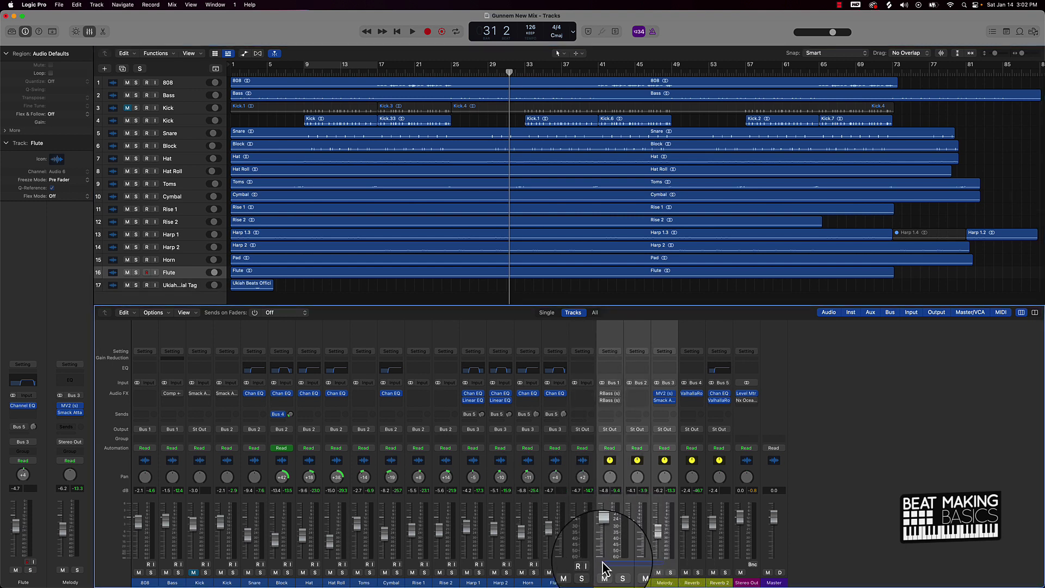
pyautogui.click(663, 566)
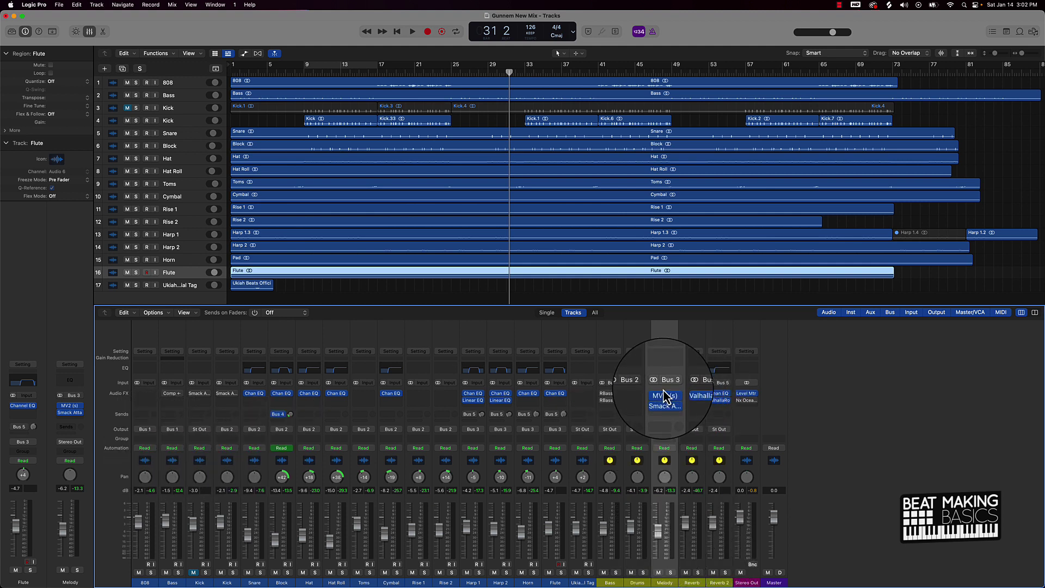
pyautogui.moveTo(665, 400)
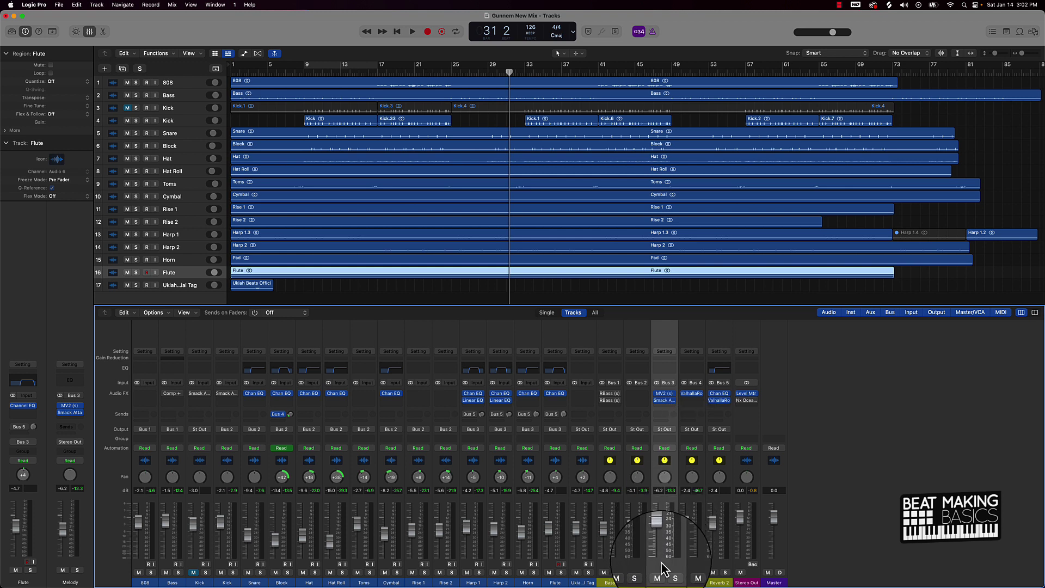
pyautogui.click(665, 397)
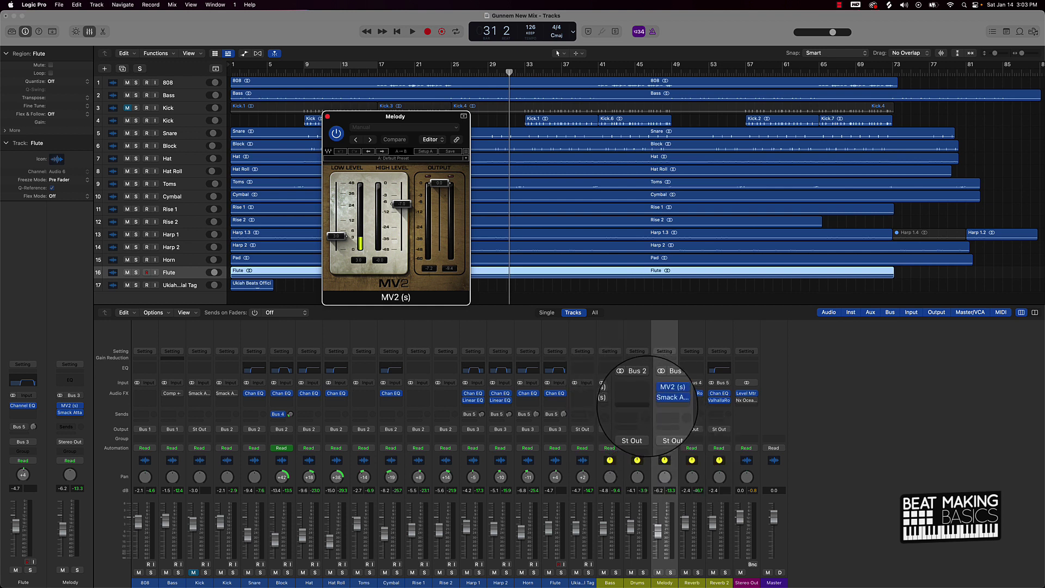
pyautogui.click(664, 400)
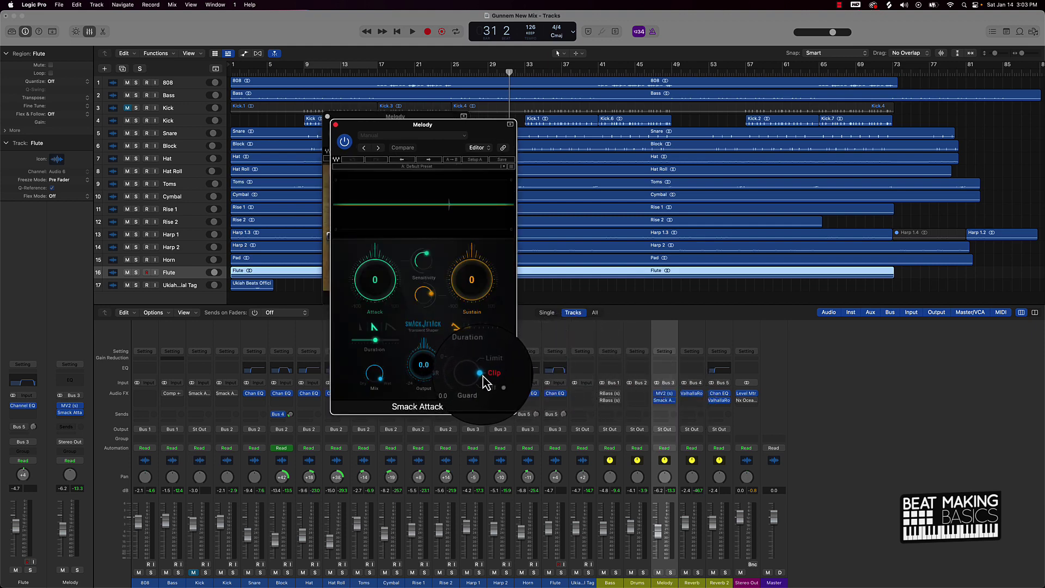
pyautogui.click(335, 126)
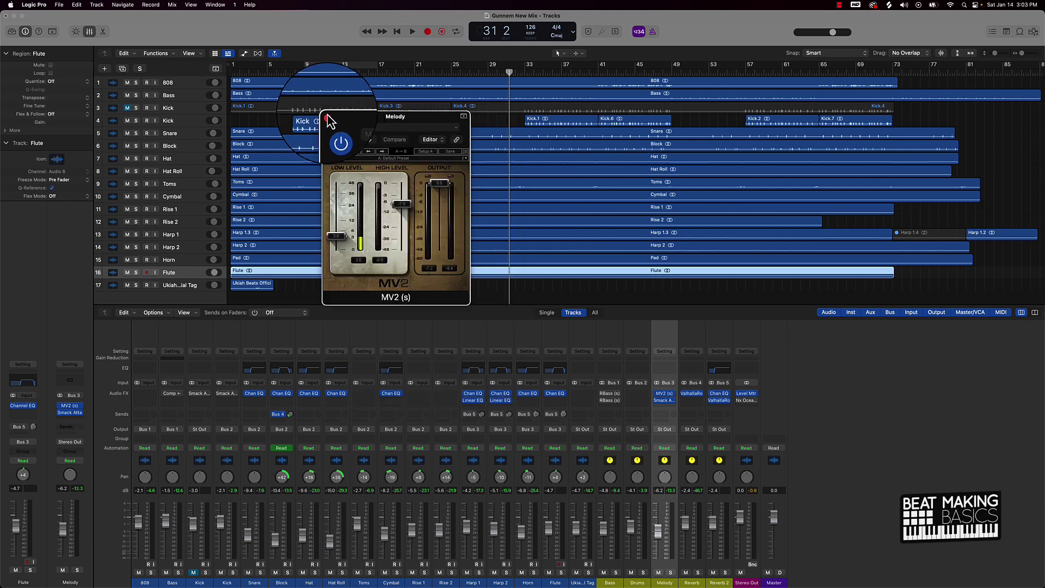
pyautogui.click(329, 119)
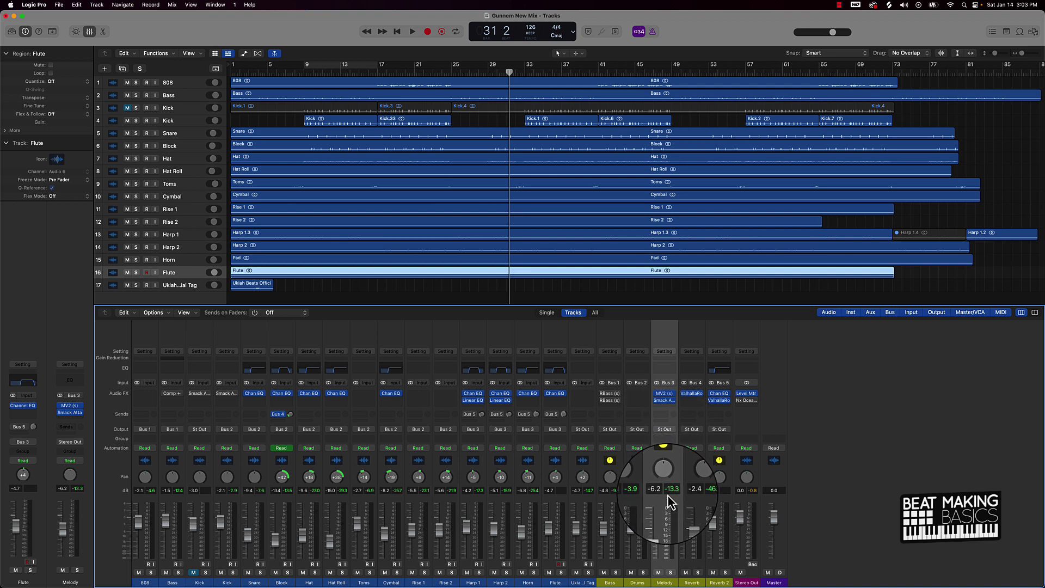
pyautogui.click(625, 496)
pyautogui.click(621, 497)
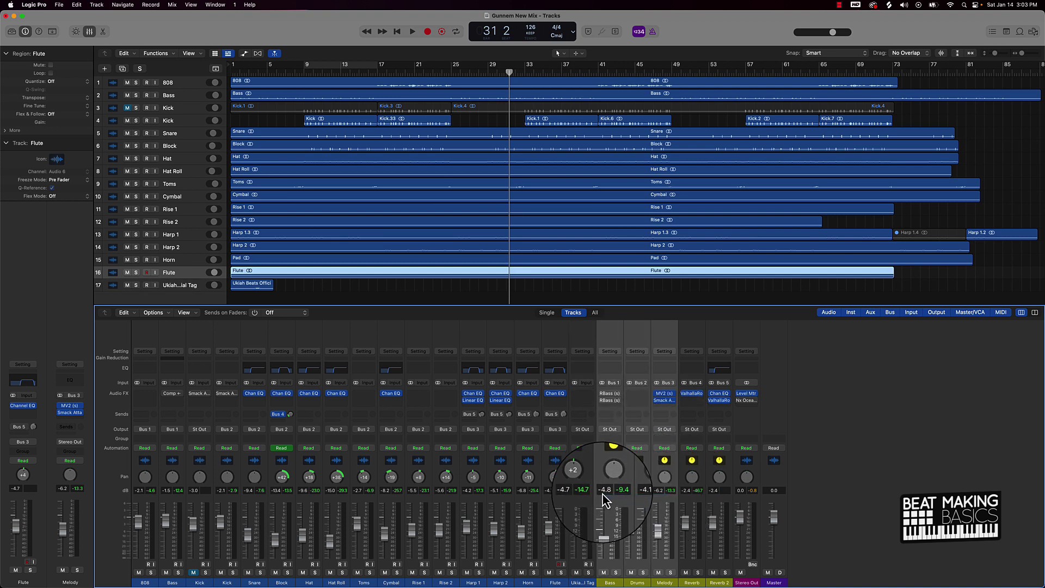
pyautogui.click(669, 566)
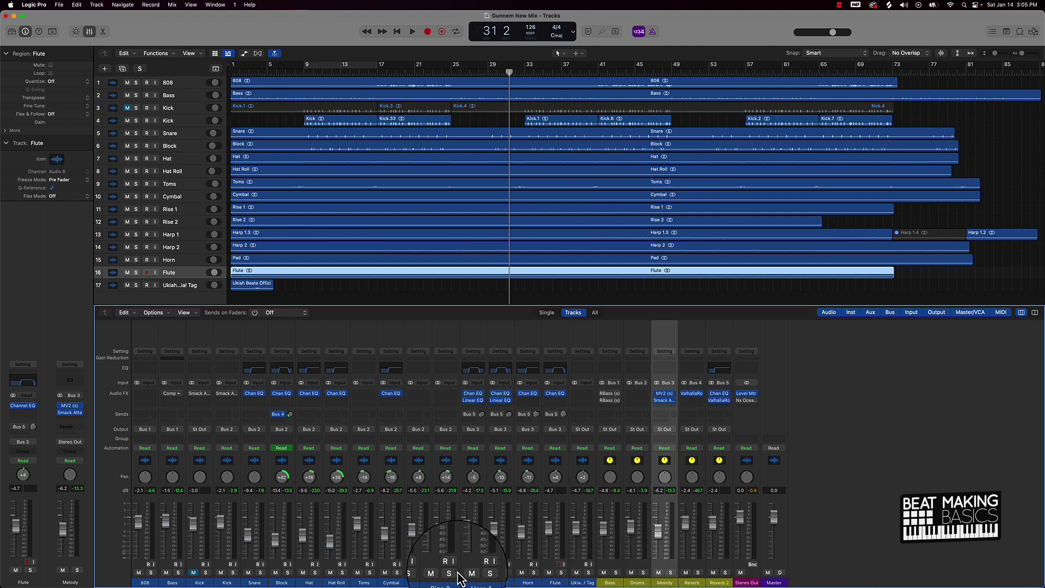
pyautogui.click(430, 299)
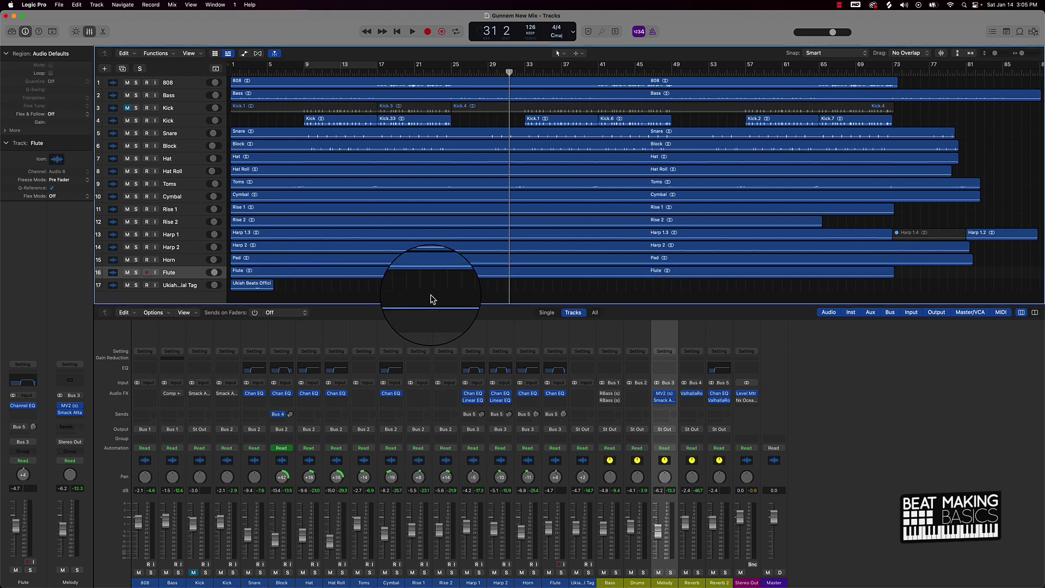